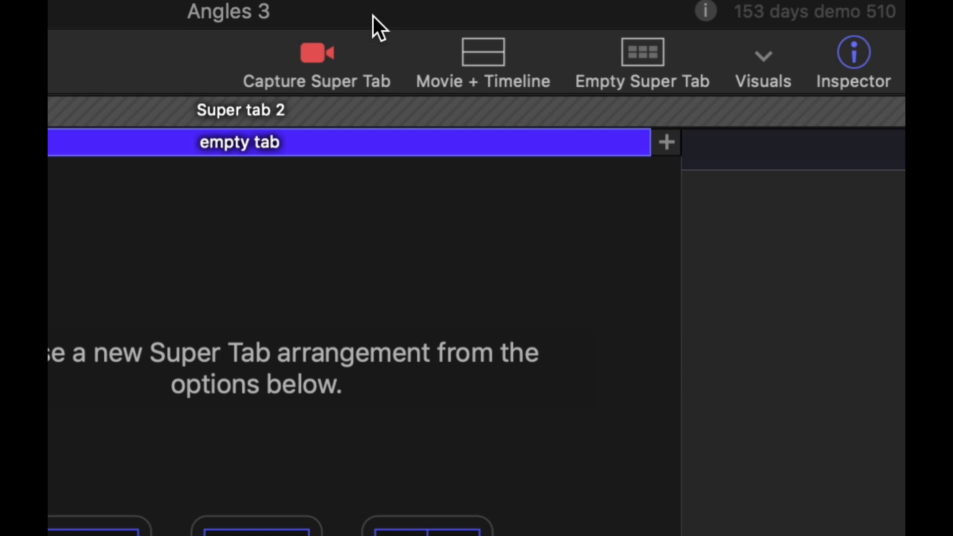
Create a Movie and Timeline super tab, widen the inspector, and title the movie collection "Archive"
left_click(477, 61)
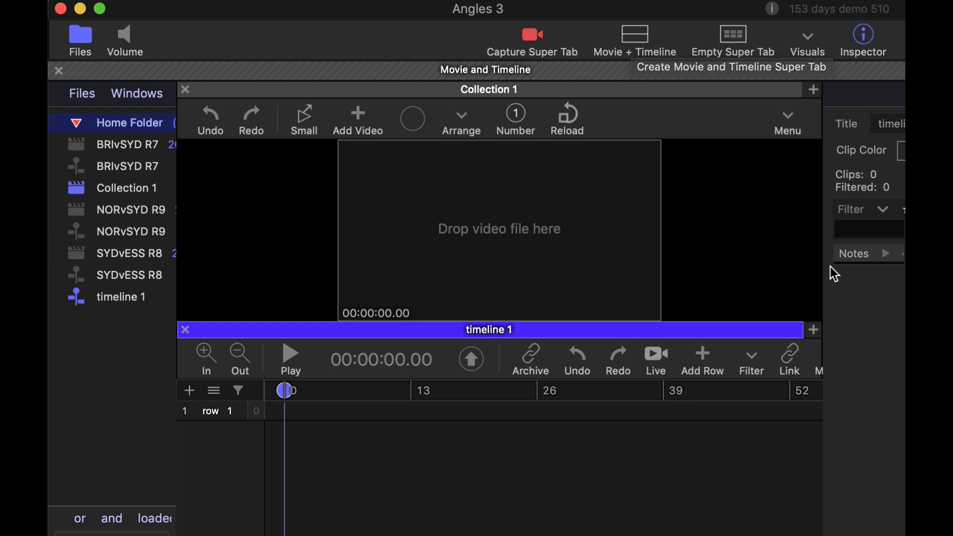
left_click_drag(824, 262, 702, 258)
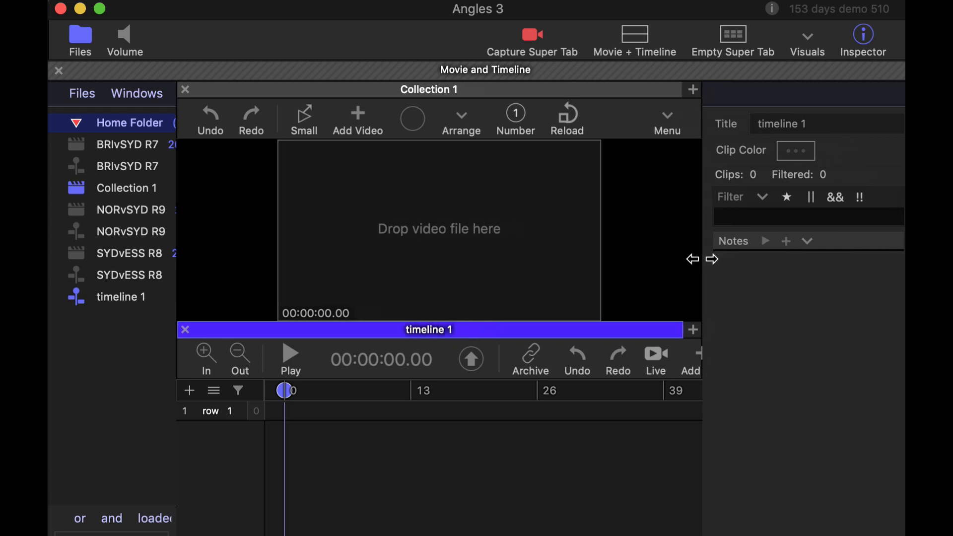
left_click(562, 99)
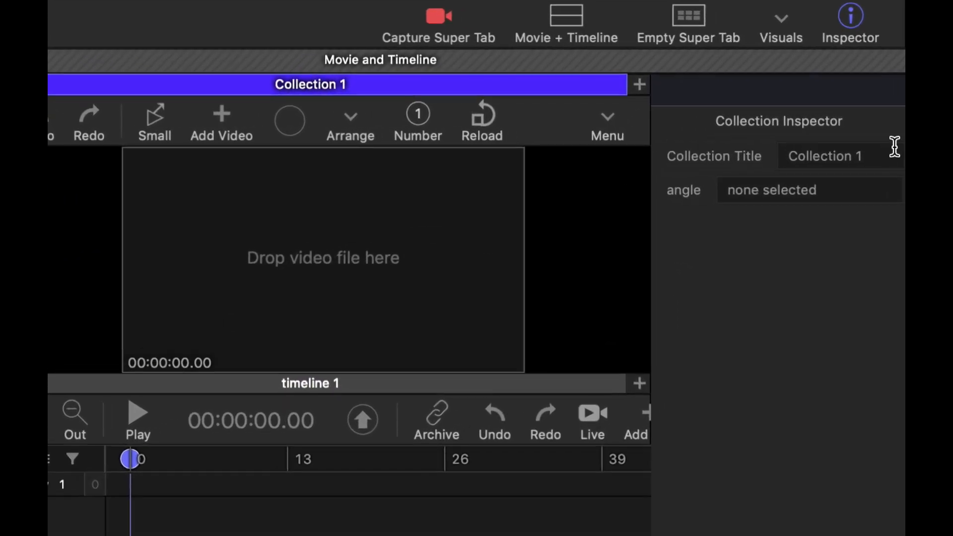
left_click_drag(894, 145, 773, 140)
type("Archive")
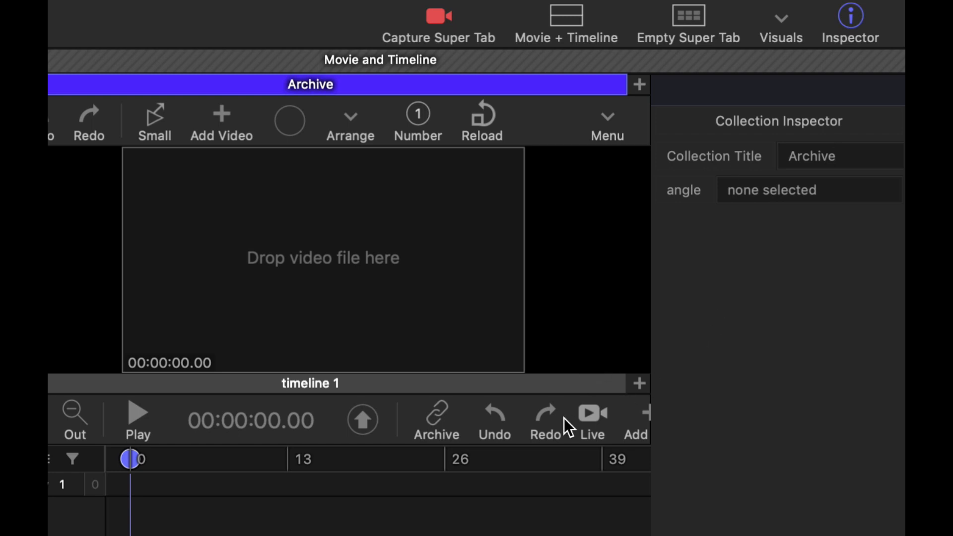
Link the new timeline to the Archive collection and place its playhead at 00:00:19.98
scroll(565, 415, "right", 5)
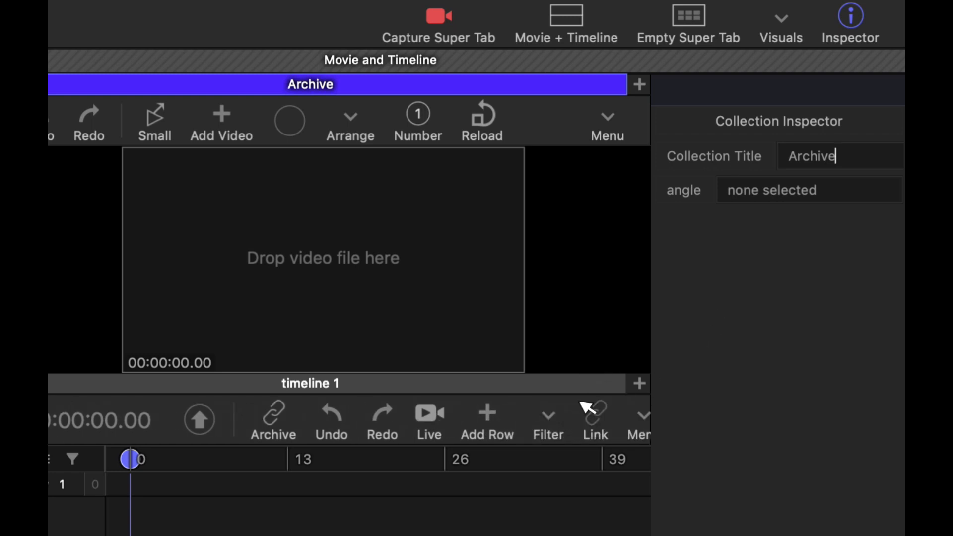
left_click(594, 414)
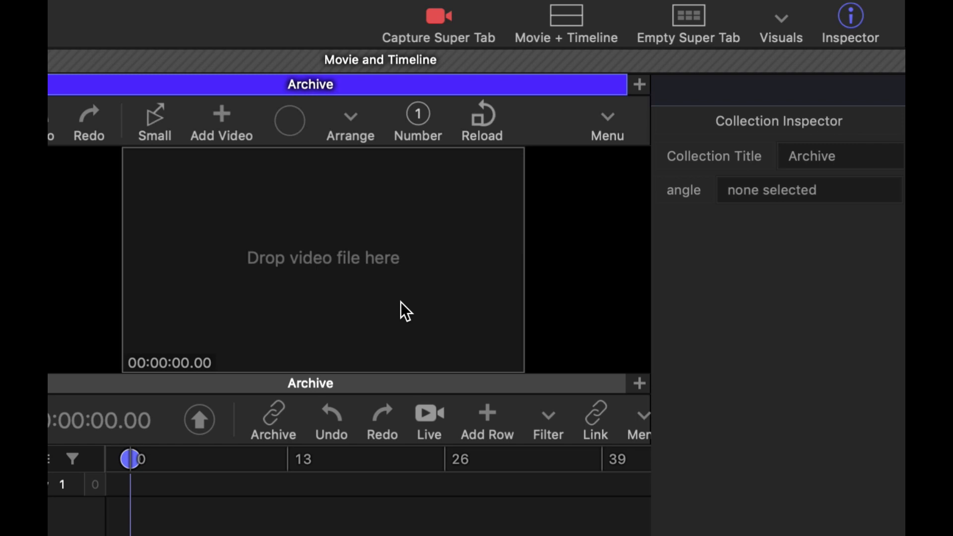
left_click(373, 523)
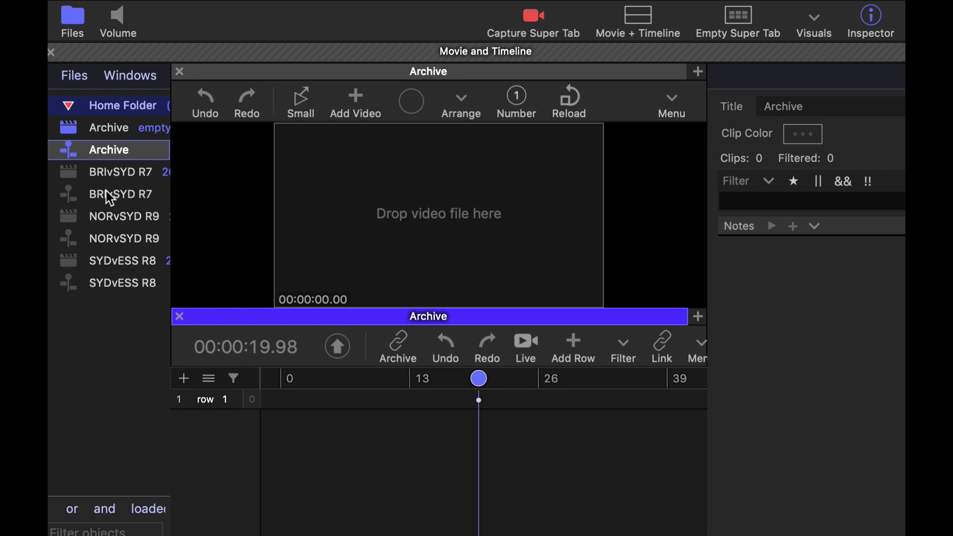
In the Swans super tab, close the pane holding the empty timeline and close Collection 2
left_click(109, 194)
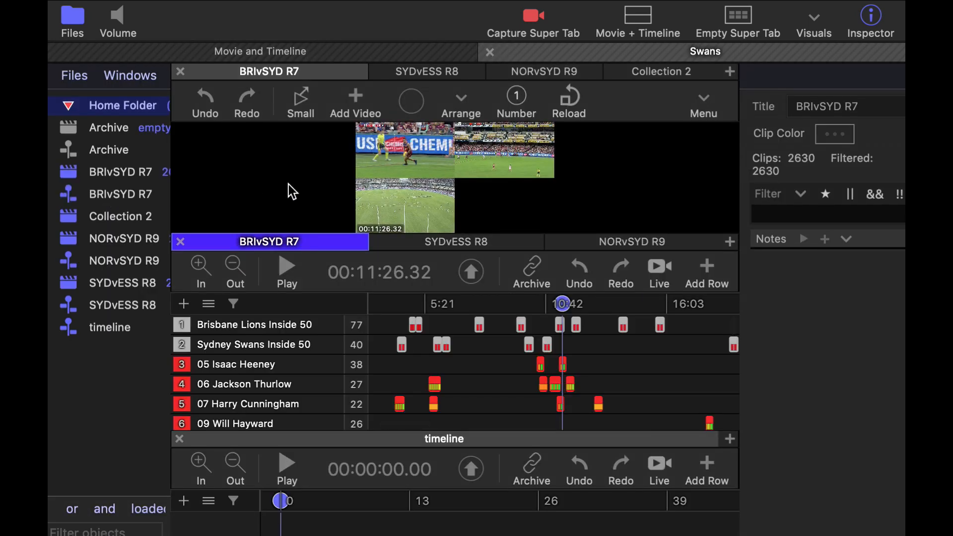
left_click(729, 440)
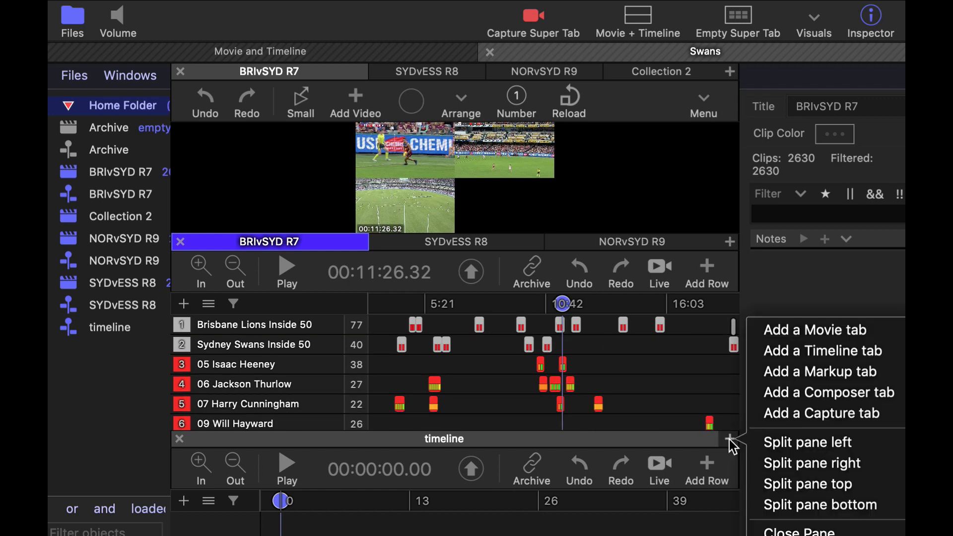
left_click(800, 531)
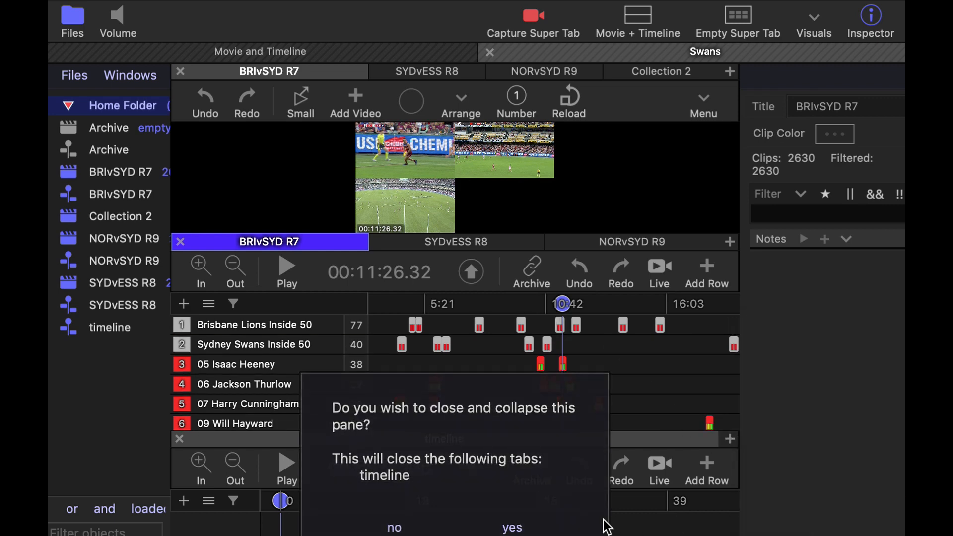
left_click(513, 527)
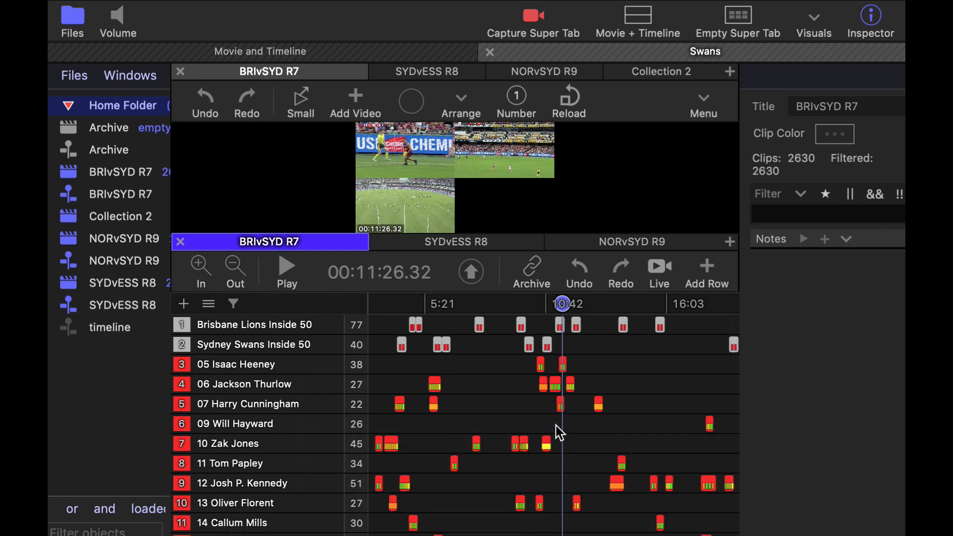
left_click(662, 71)
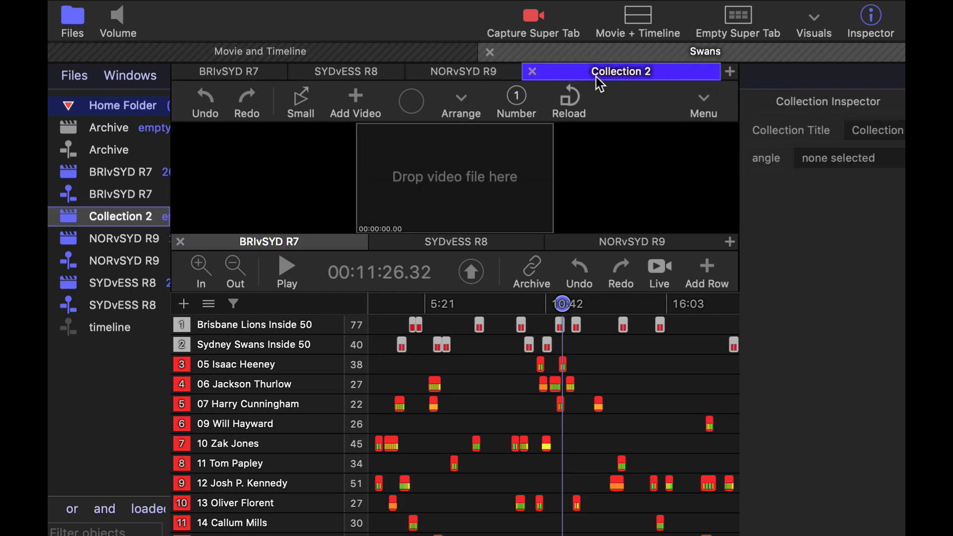
left_click(531, 72)
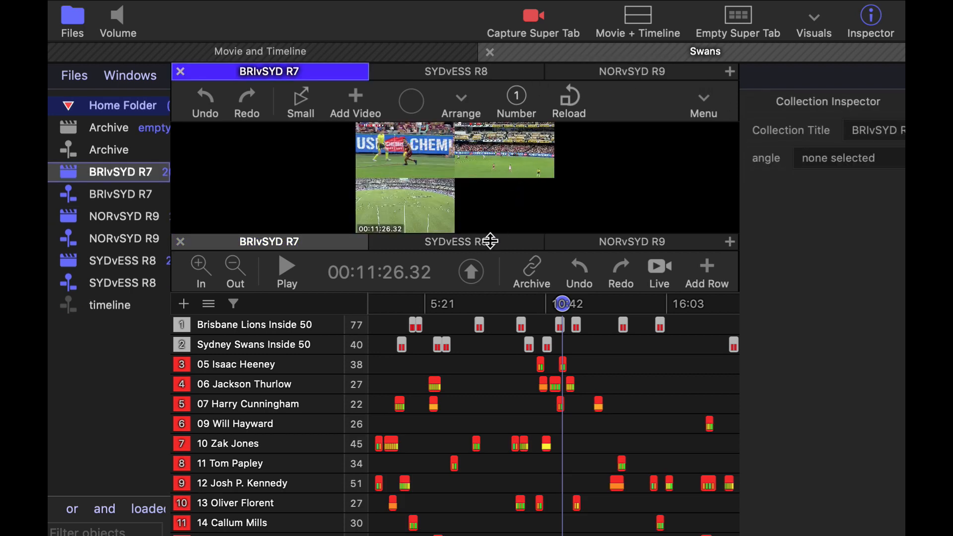
Examine BRIvSYD R7 at 00:06:51.26, look through the SYDvESS R8 and NORvSYD R9 games, and return to BRIvSYD R7
left_click(460, 304)
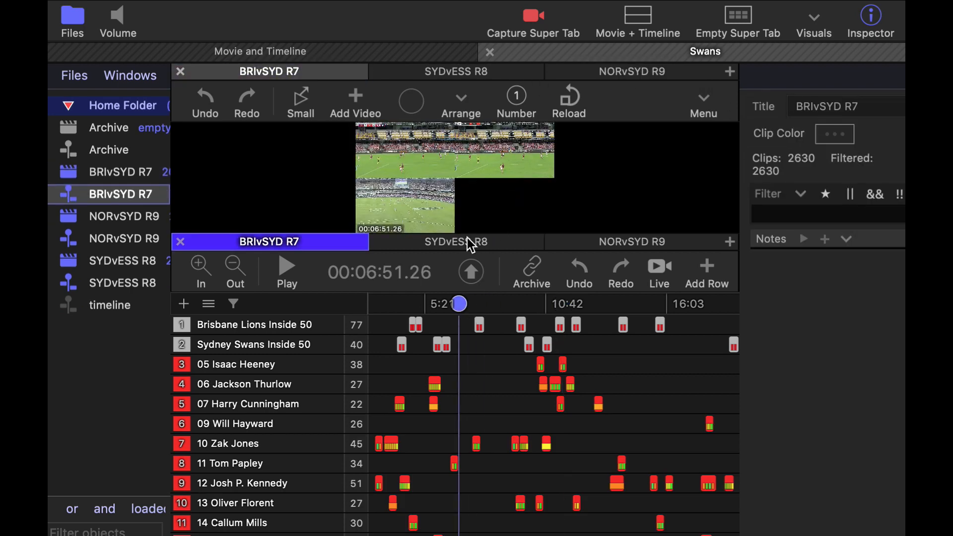
left_click(467, 76)
left_click(588, 75)
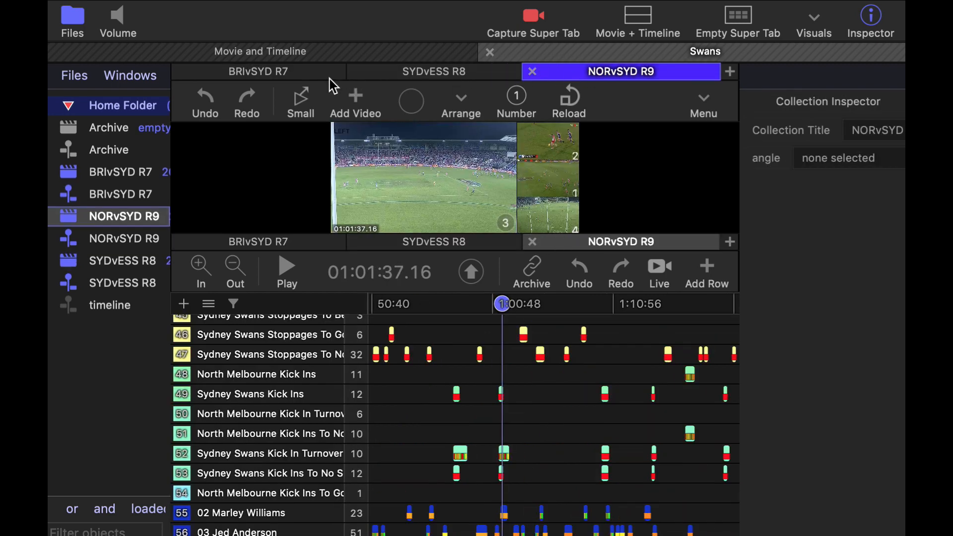
left_click(265, 73)
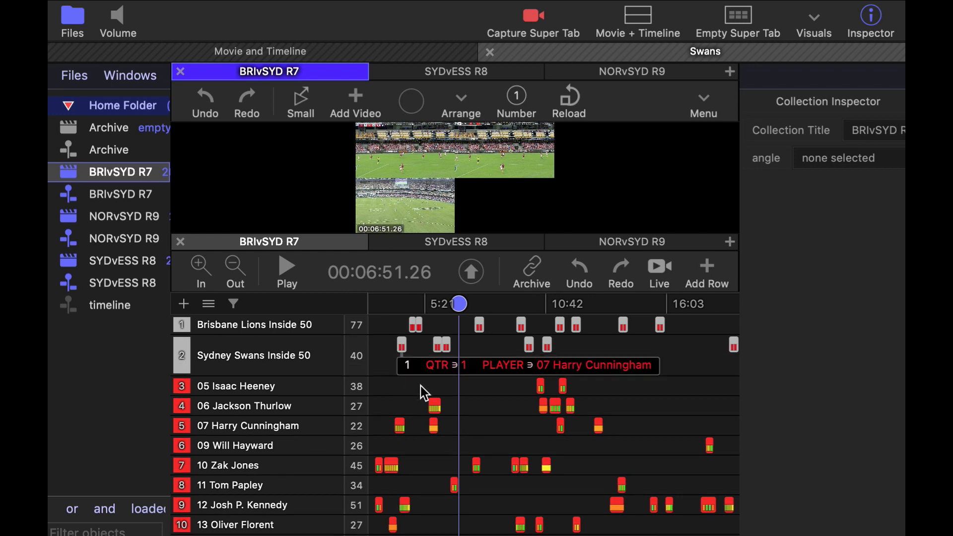
Add the 05 Isaac Heeney clip at about 10:31 in BRIvSYD R7 to the Archive timeline
left_click(562, 385)
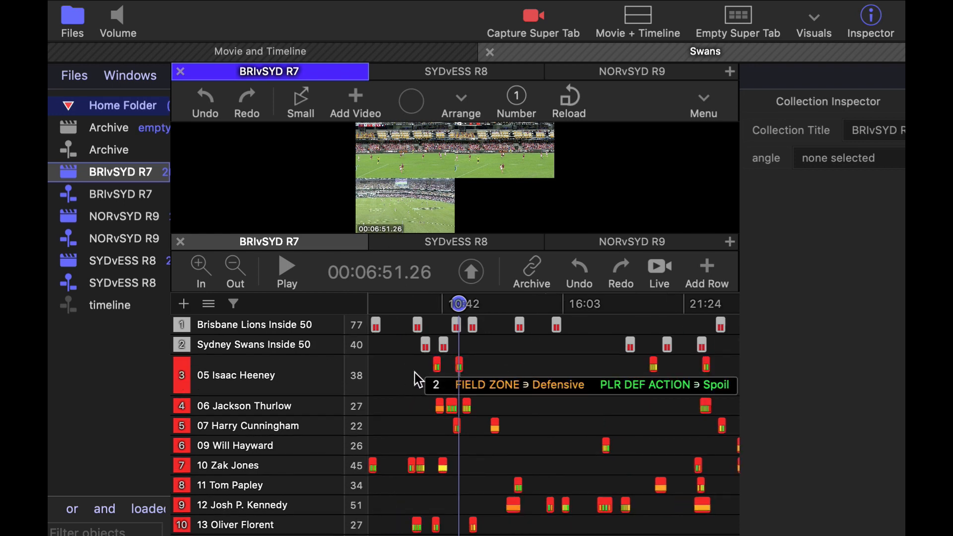
left_click(438, 366)
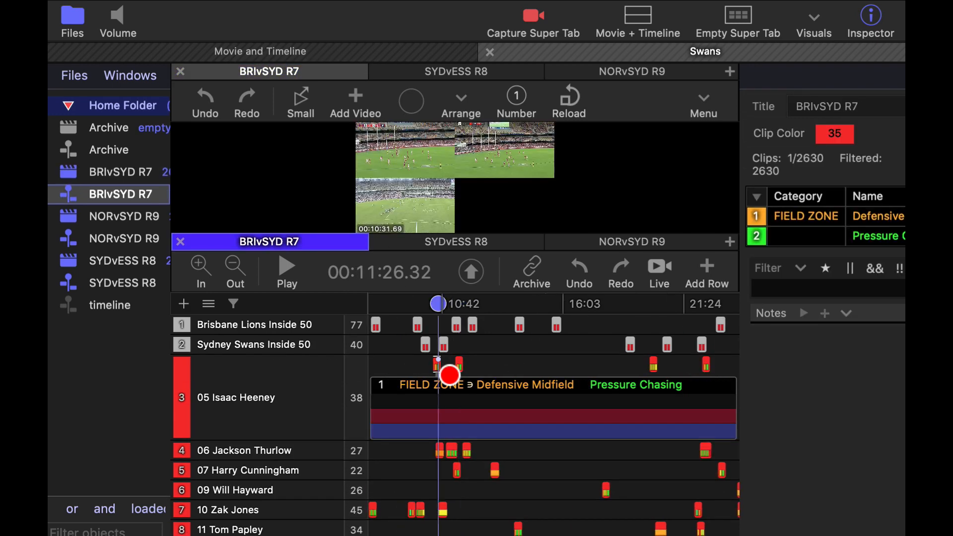
left_click(438, 366)
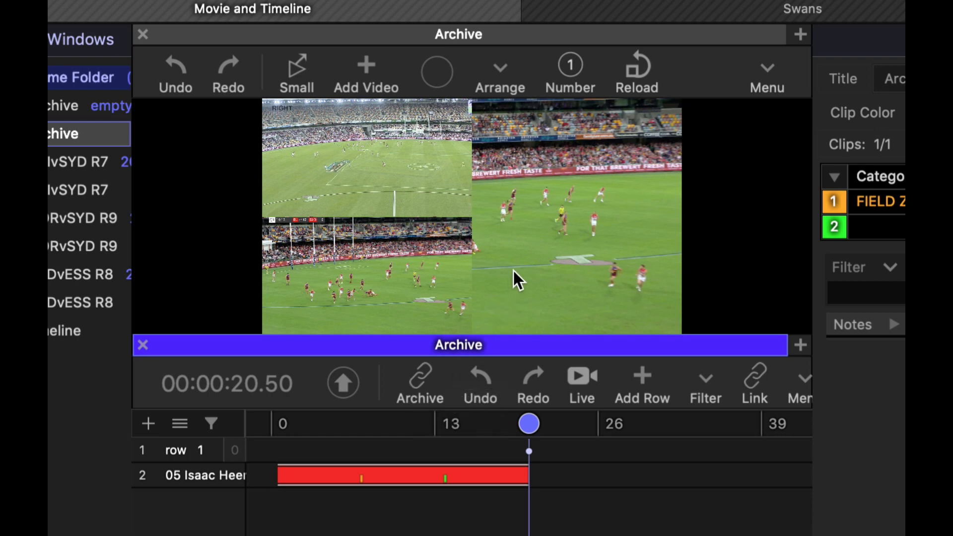
Deselect the archived clip, show the large angle at full width in the Archive movie, and set the playhead to 00:00:10.78
left_click(655, 523)
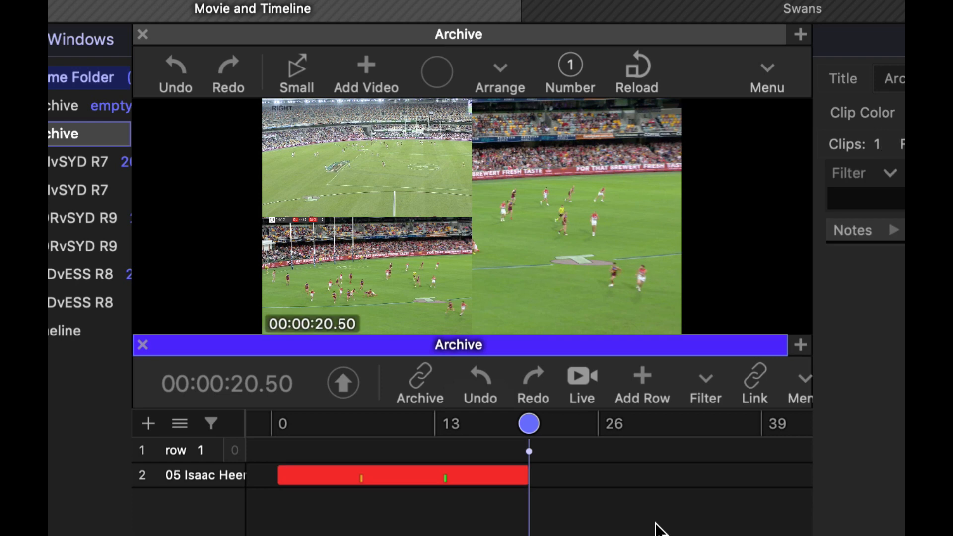
left_click(581, 193)
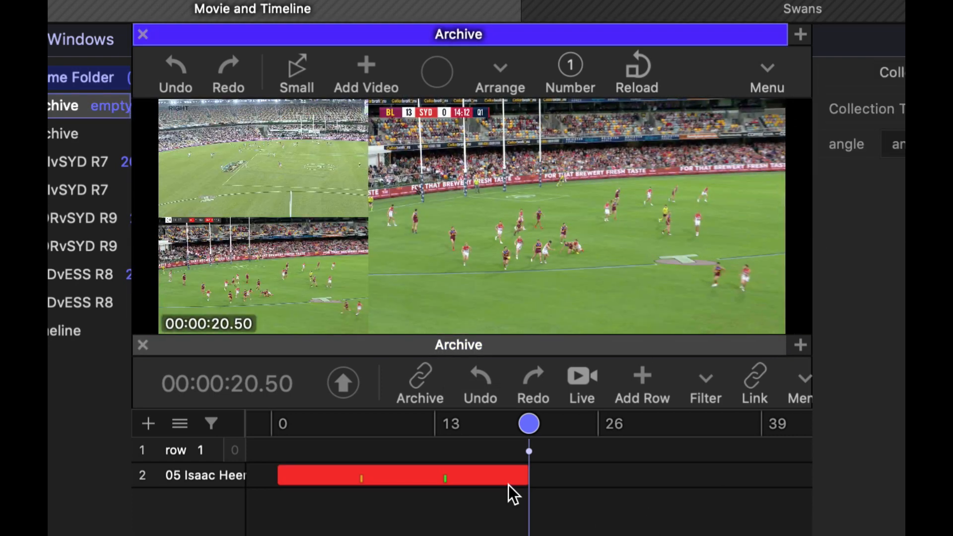
left_click(410, 434)
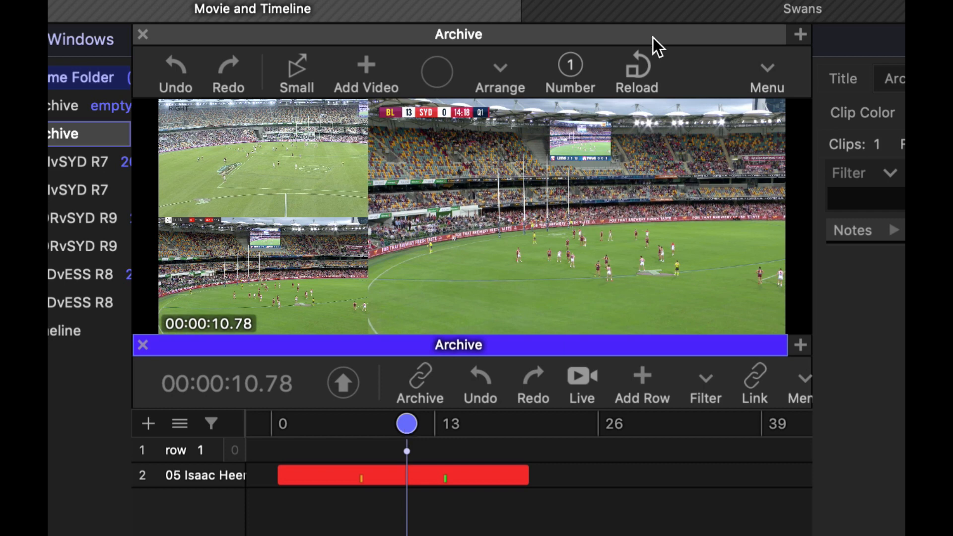
Add the 05 Isaac Heeney clip at about 11:31 in BRIvSYD R7 to the Archive timeline and return to the archive
left_click(657, 8)
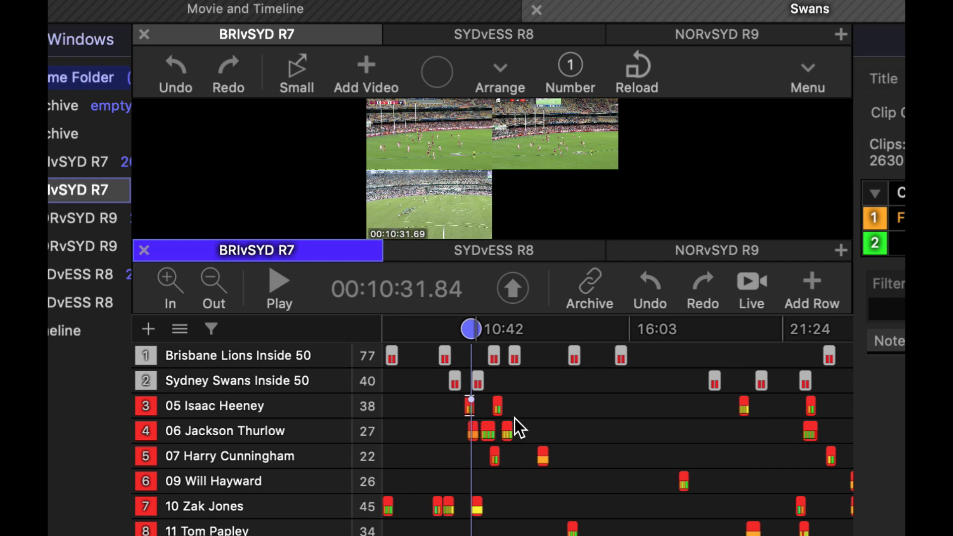
left_click(500, 403)
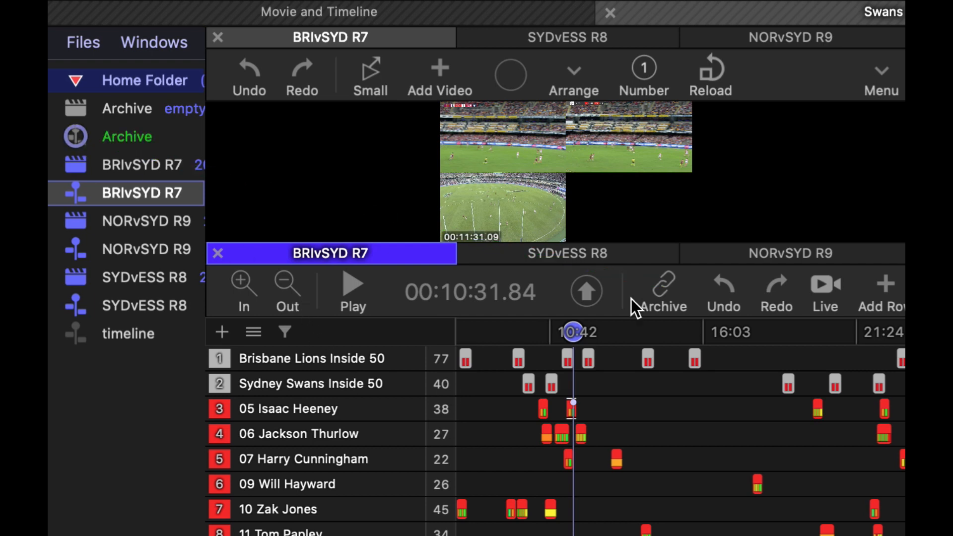
left_click(464, 7)
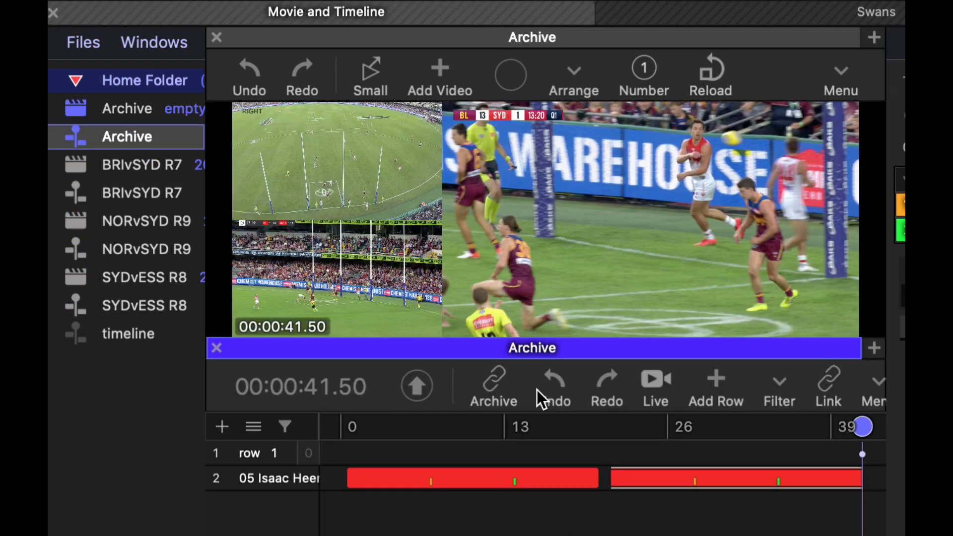
At 00:00:17.96 in the Archive, show the angle numbers, view angle 4 alone, and restore the multi-angle view
mouse_move(569, 535)
left_mouse_down()
mouse_move(560, 534)
mouse_move(725, 535)
mouse_move(558, 534)
mouse_move(567, 535)
left_mouse_up()
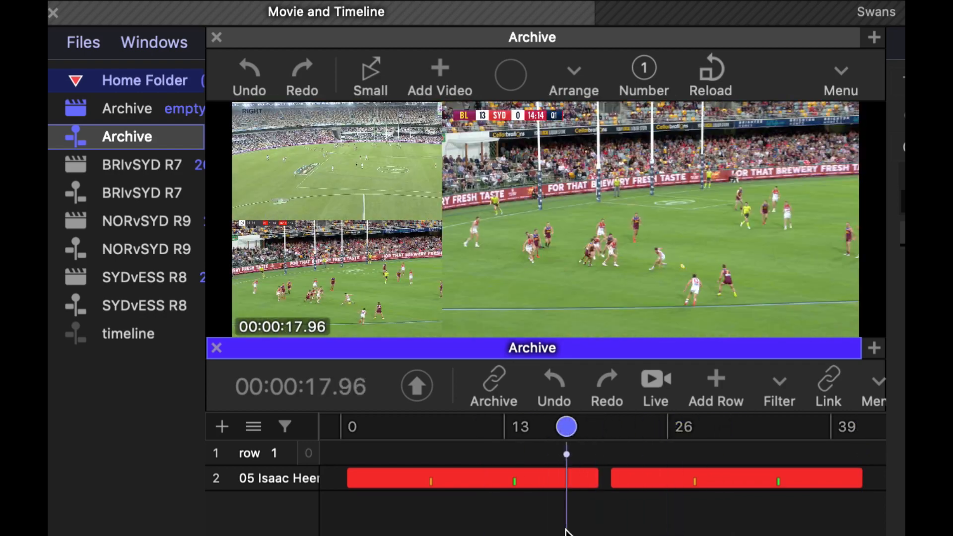
left_click(643, 67)
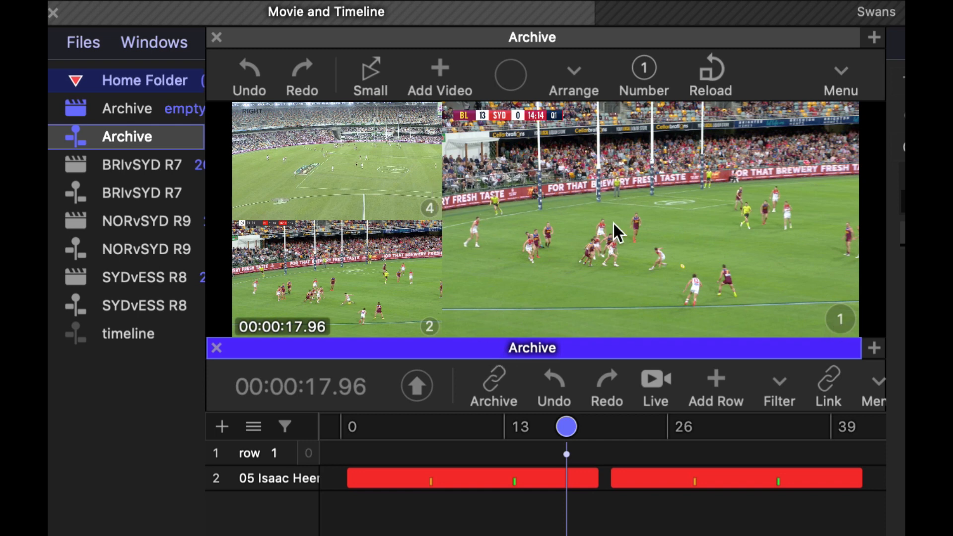
left_click(430, 208)
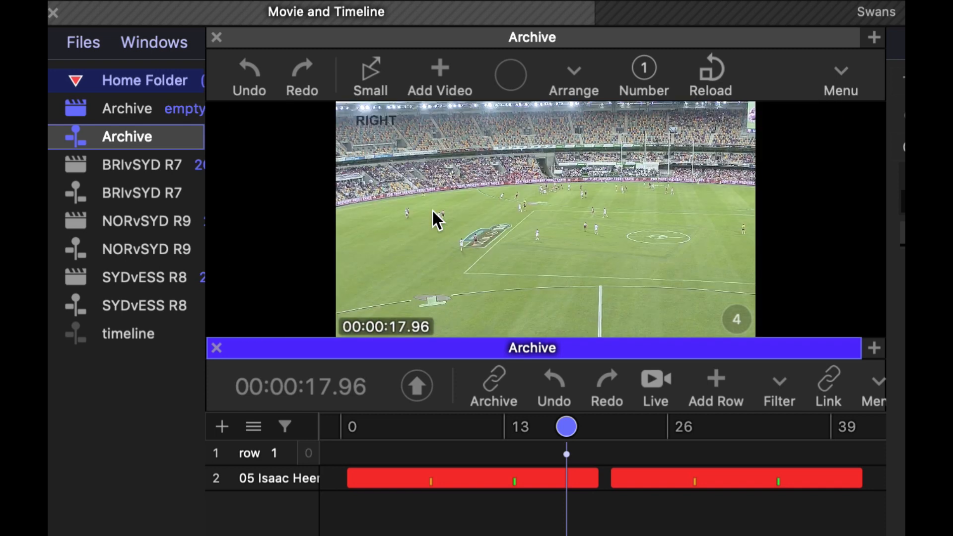
left_click(734, 315)
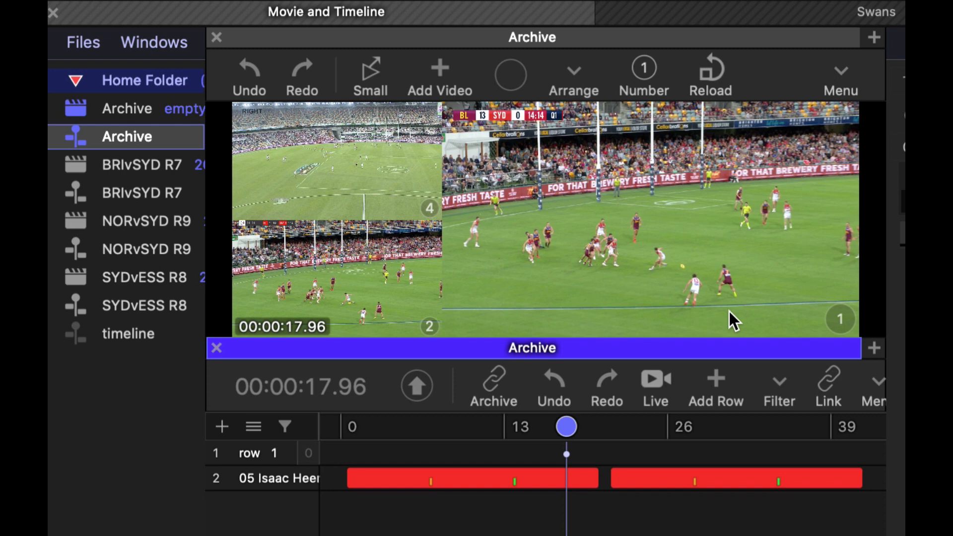
Add the 05 Isaac Heeney clip at about 8:49 in SYDvESS R8 to the Archive timeline and return to the archive
left_click(810, 10)
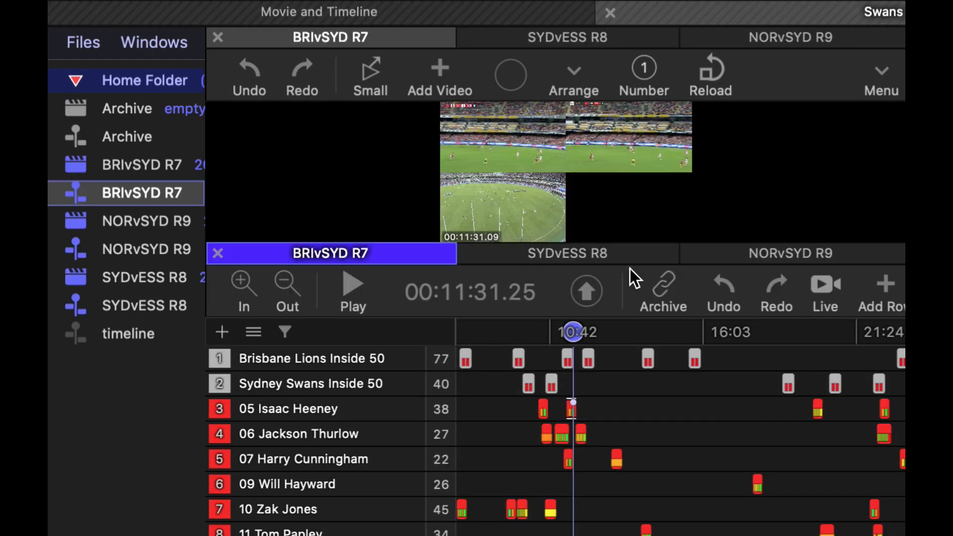
left_click(612, 254)
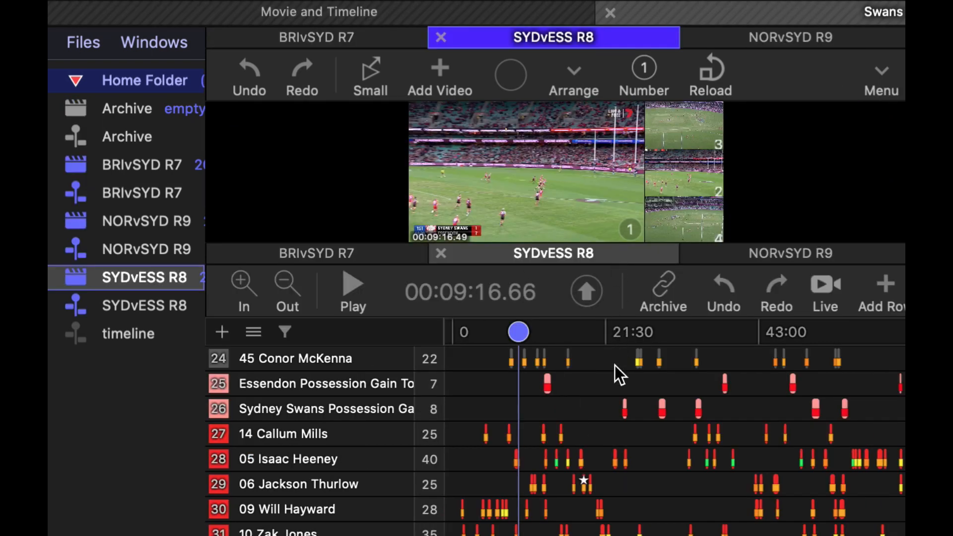
left_click(515, 458)
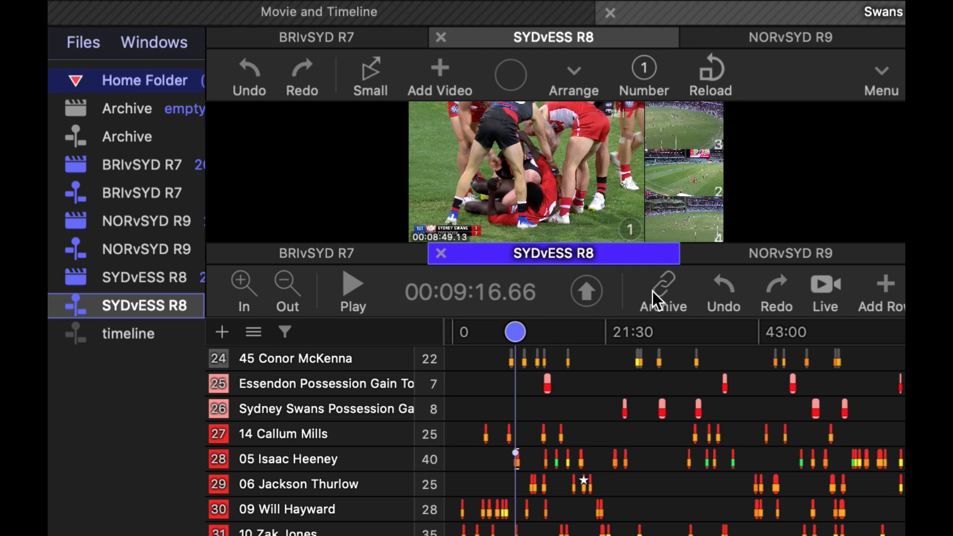
left_click_drag(653, 291, 73, 138)
left_click(472, 12)
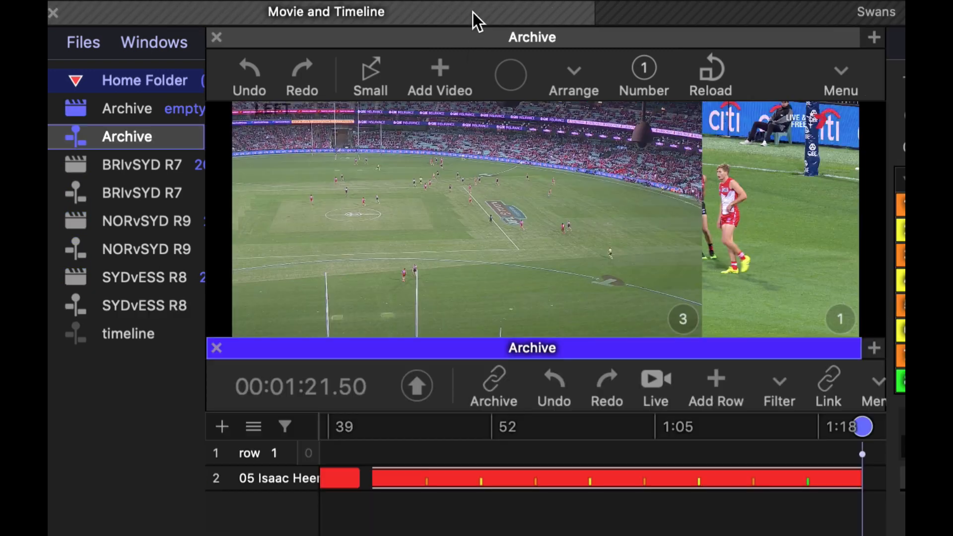
Apply the layout with one large angle beside three stacked angles in the Archive movie and set the playhead to 00:00:29.30
scroll(530, 498, "down", 10)
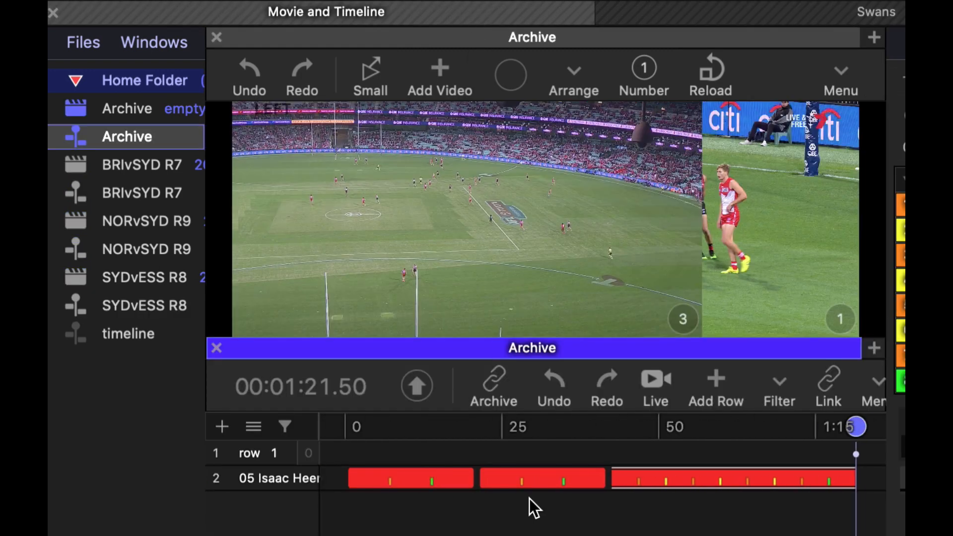
left_click_drag(857, 427, 655, 428)
right_click(796, 175)
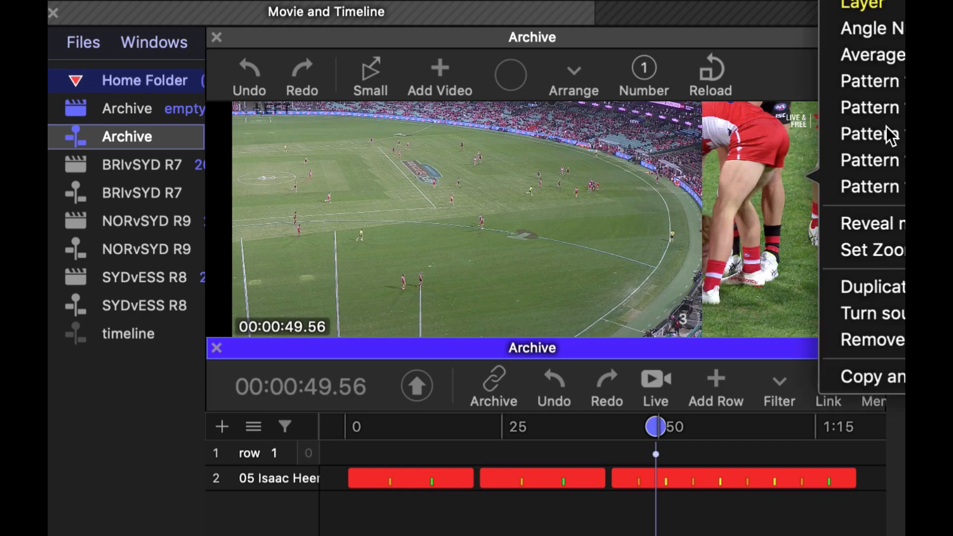
left_click(834, 106)
left_click_drag(665, 426, 528, 423)
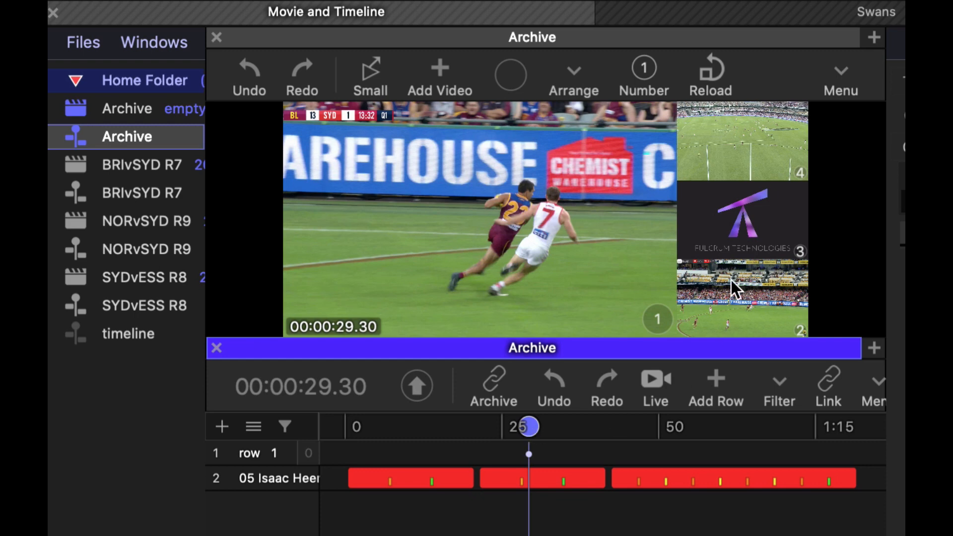
Toggle the Archive movie between angle 3 alone and the multi-angle view, ending on angle 3 alone
left_click(735, 259)
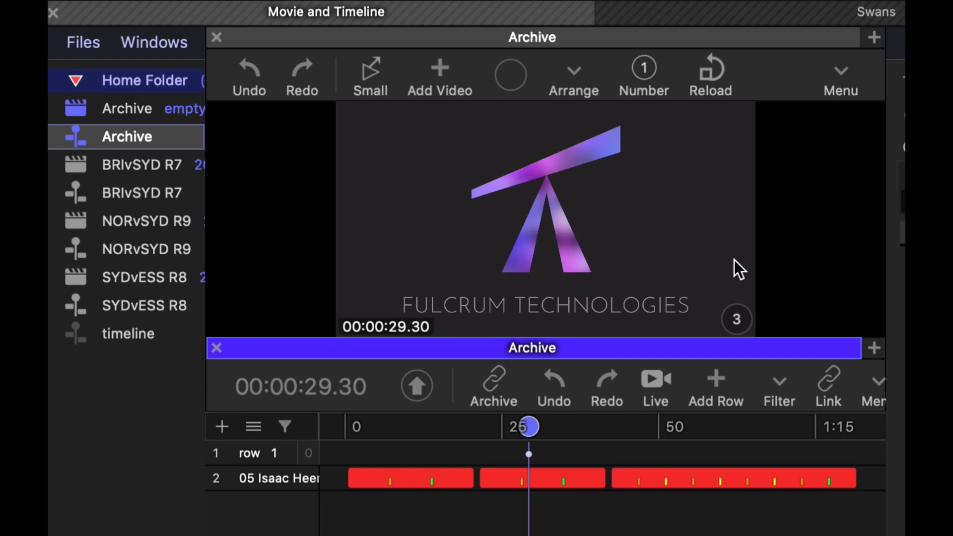
left_click(734, 260)
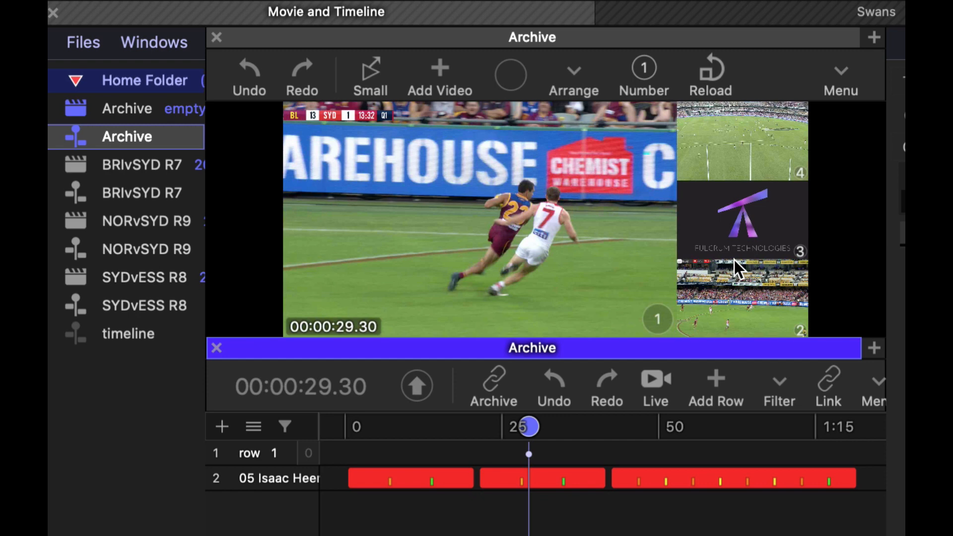
key("3")
key("3")
left_click(776, 231)
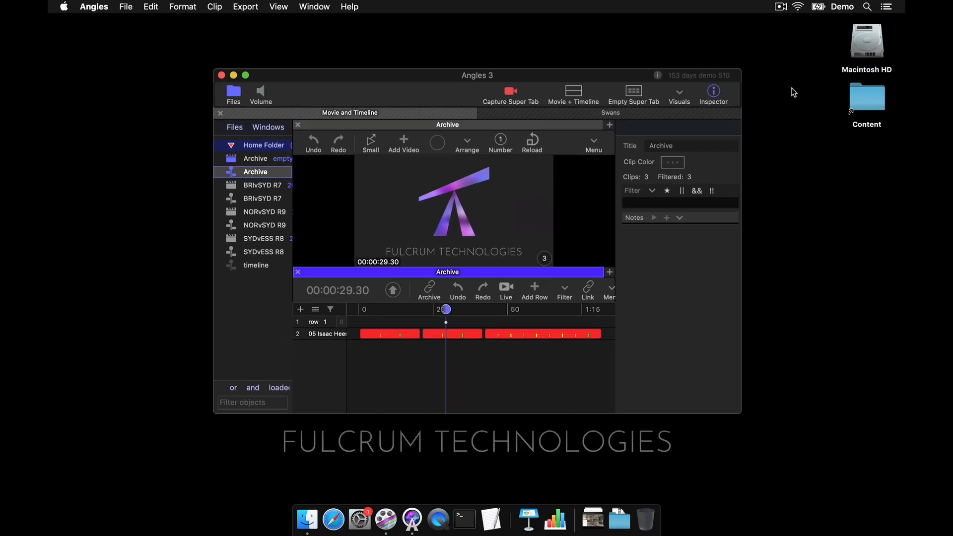
Switch to Finder and open the Empty Angle Image folder under Macintosh HD, Users, Shared, Angles, Preferences
double_click(867, 44)
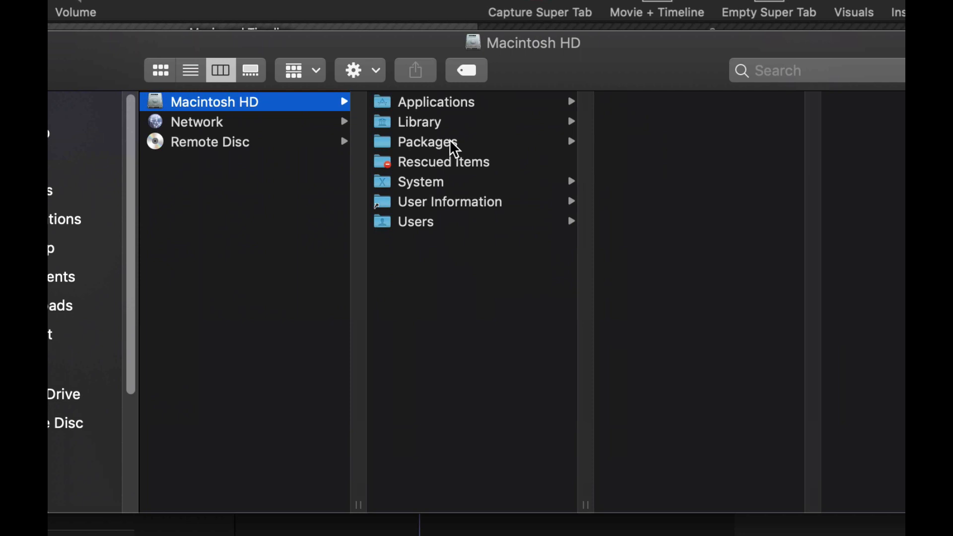
left_click(447, 224)
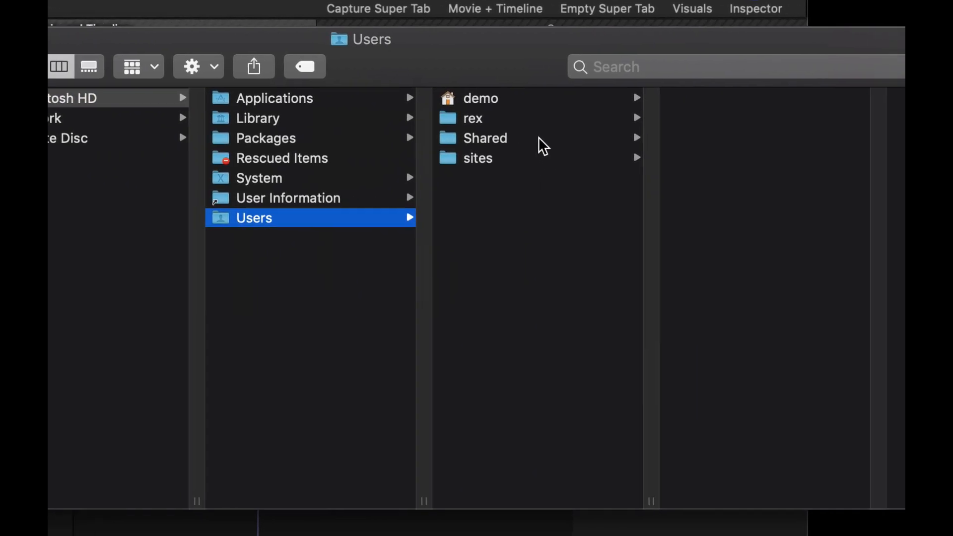
left_click(540, 140)
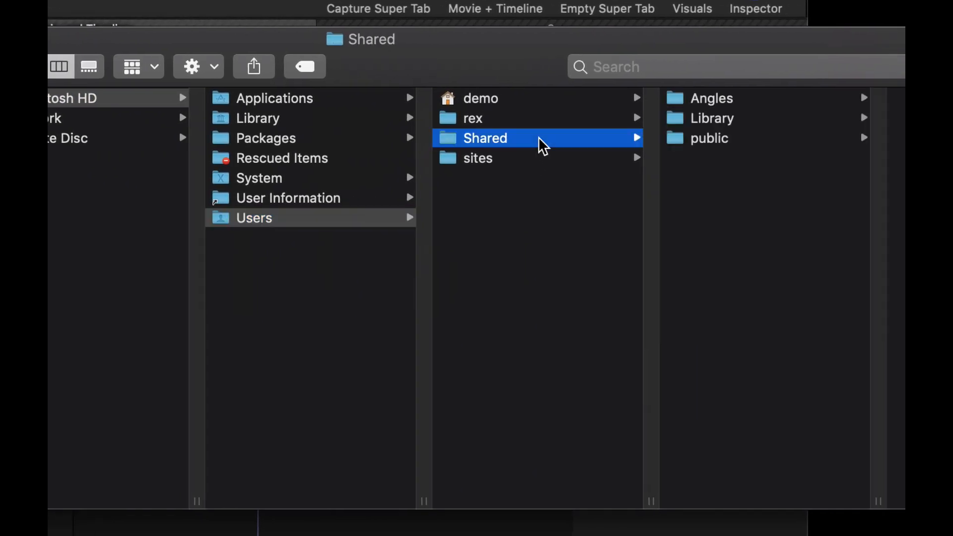
left_click(696, 99)
left_click(752, 125)
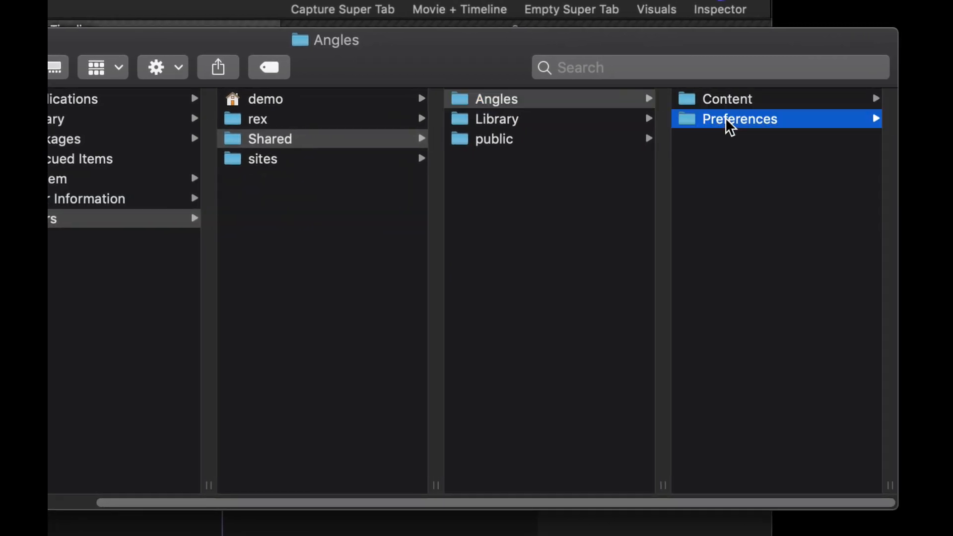
left_click(755, 338)
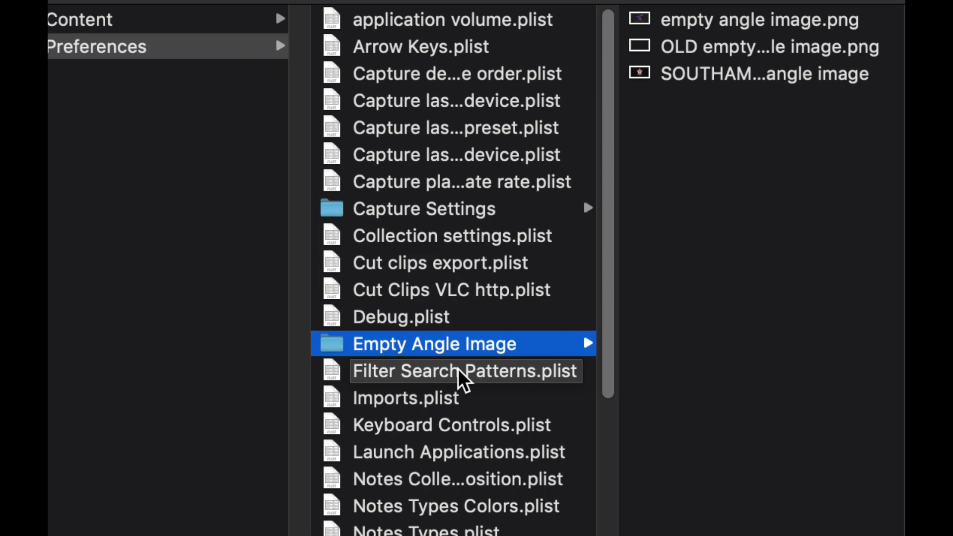
Preview empty angle image.png, OLD empty angle image.png and SOUTHAMPTON empty angle image, and close the Finder window
left_click(768, 25)
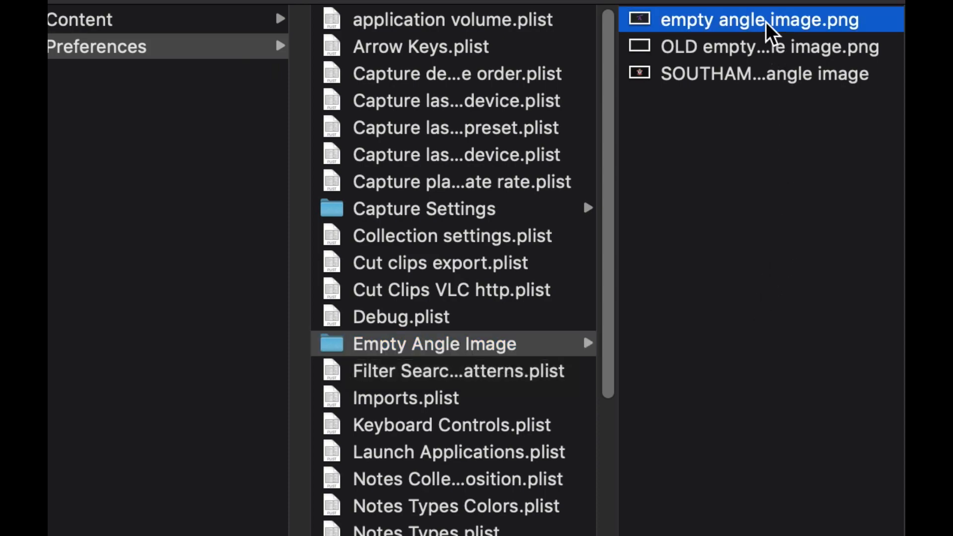
key("space")
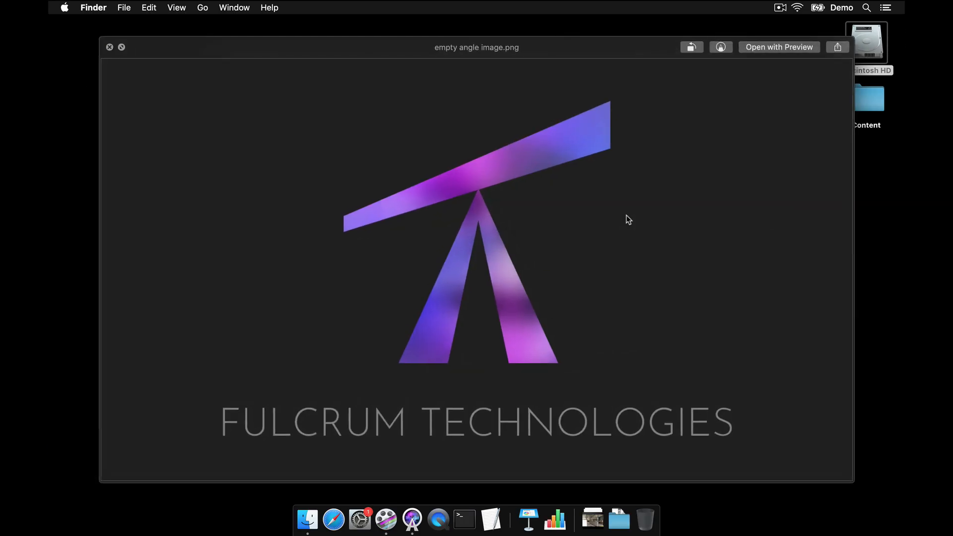
key("space")
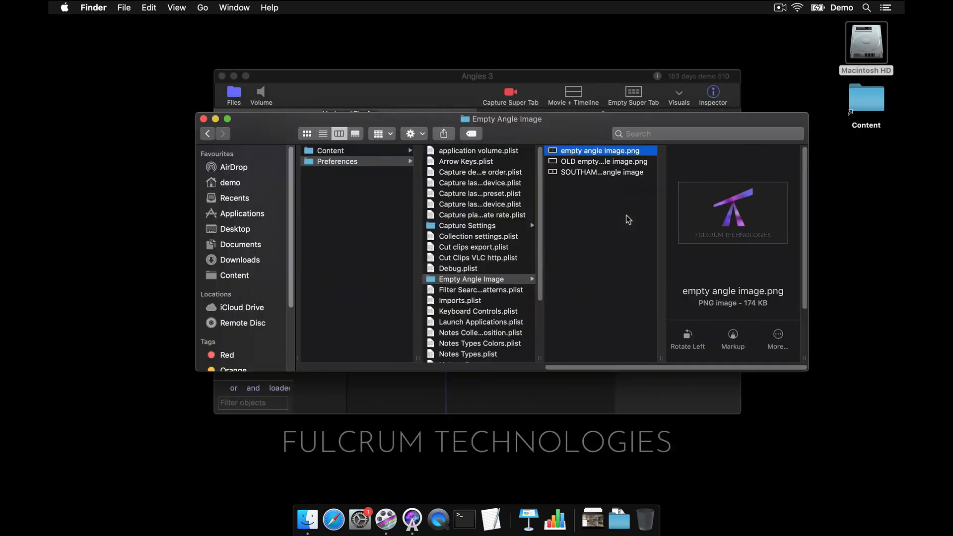
left_click(610, 160)
key("space")
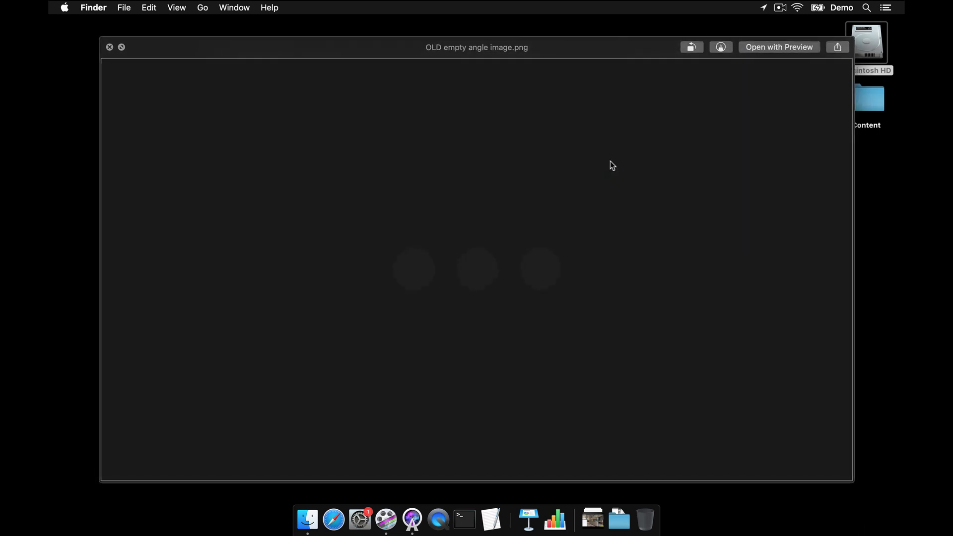
key("space")
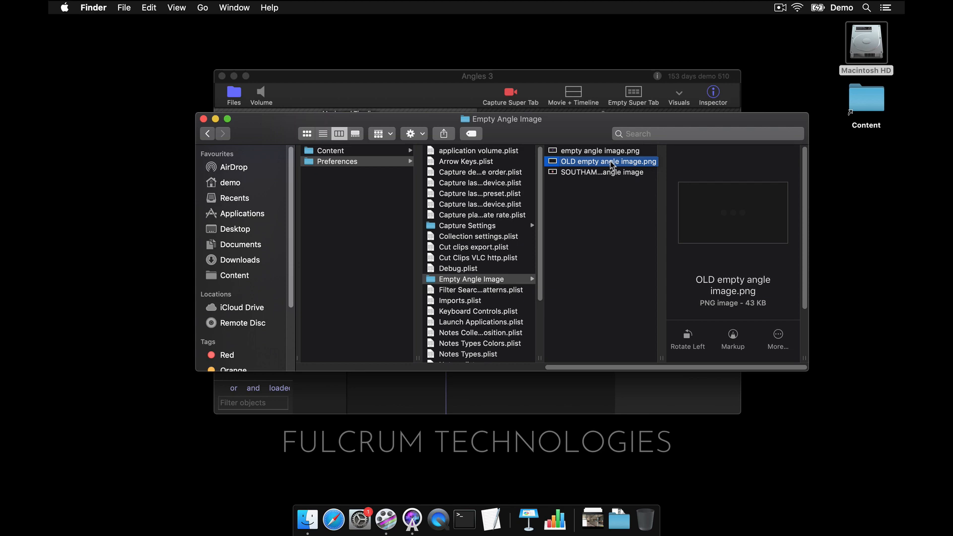
left_click(609, 173)
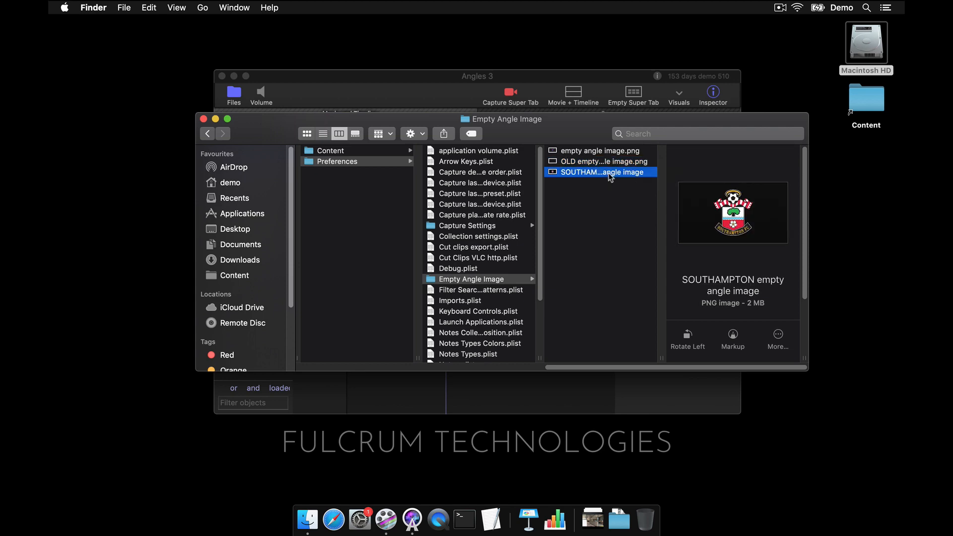
key("space")
key("space")
left_click(596, 198)
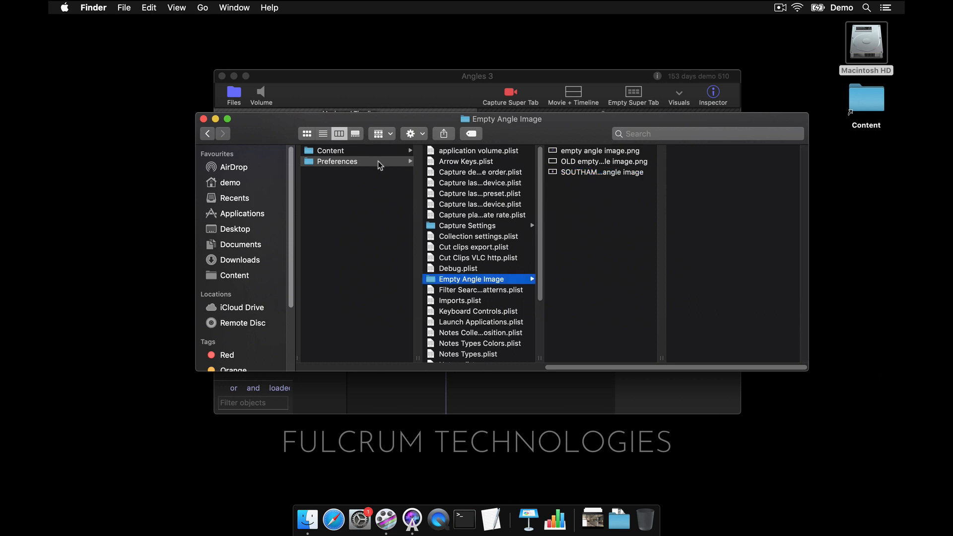
left_click(203, 119)
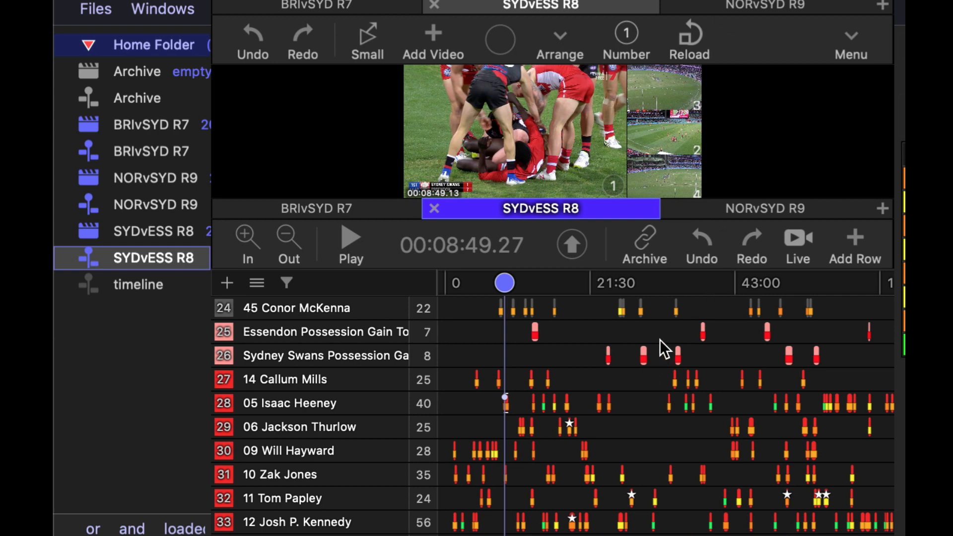
Add the 02 Marley Williams clip at about 53:50 in NORvSYD R9 to the Archive timeline and return to the archive
left_click(756, 208)
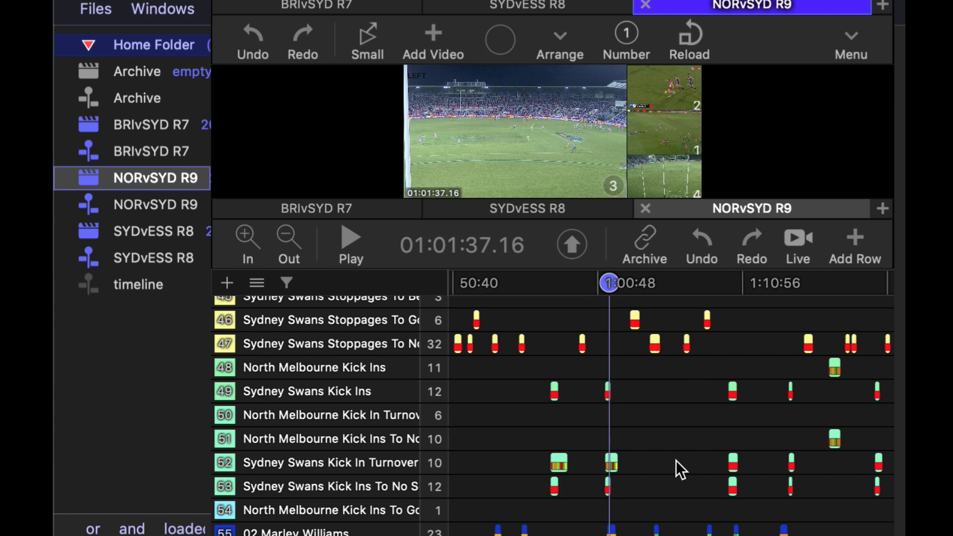
scroll(675, 458, "down", 3)
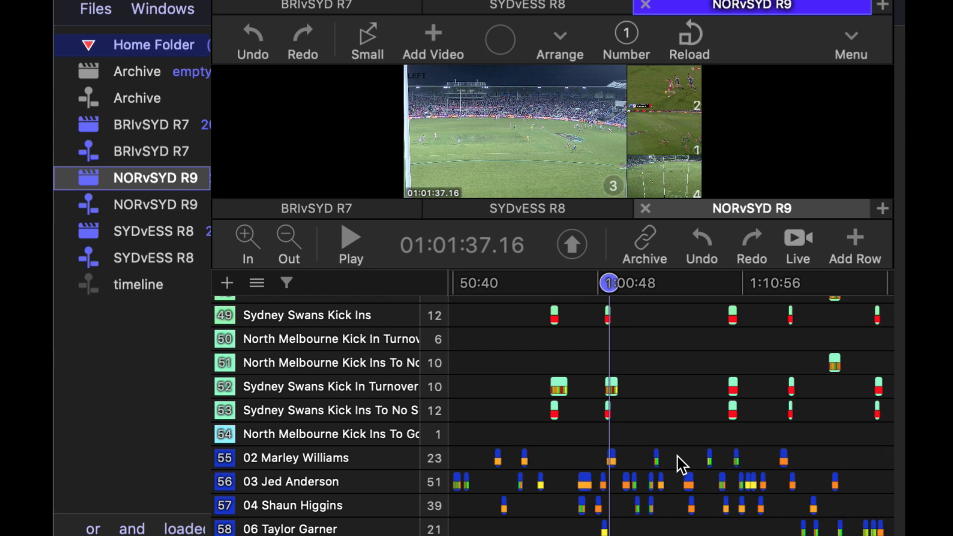
scroll(661, 461, "down", 1)
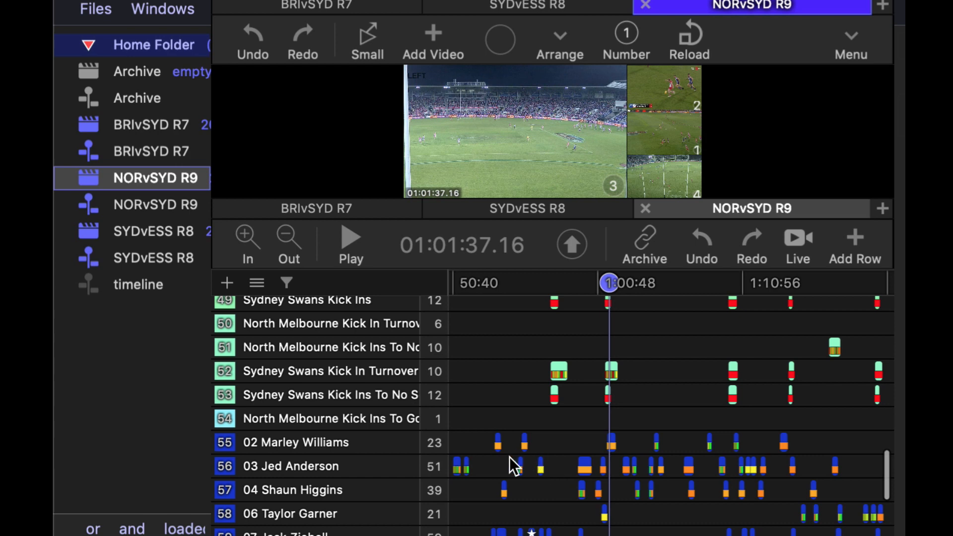
left_click(498, 442)
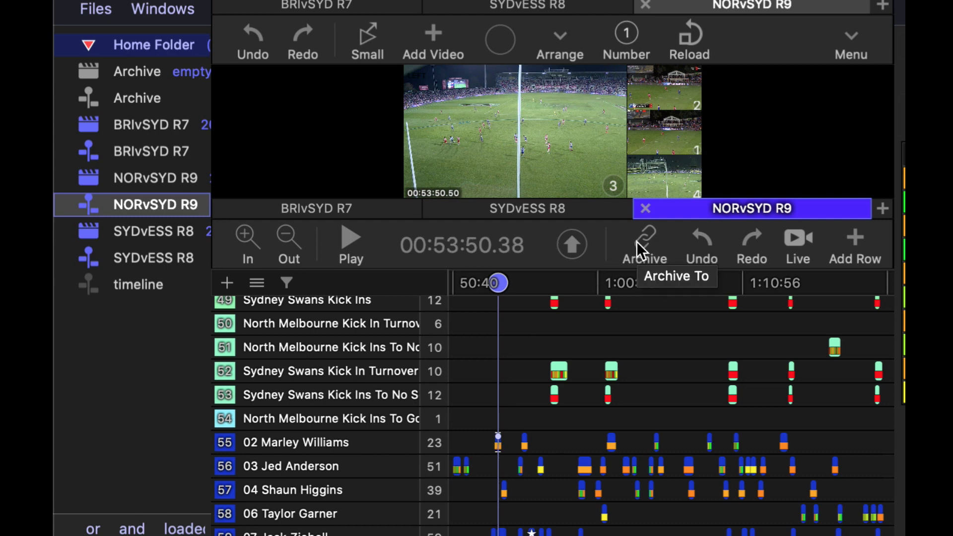
left_click_drag(637, 241, 94, 103)
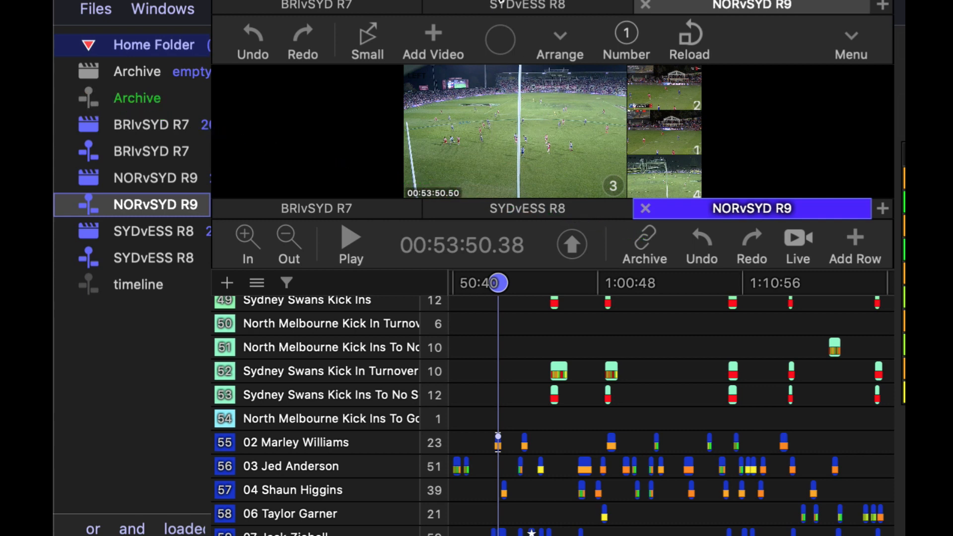
left_click(495, 0)
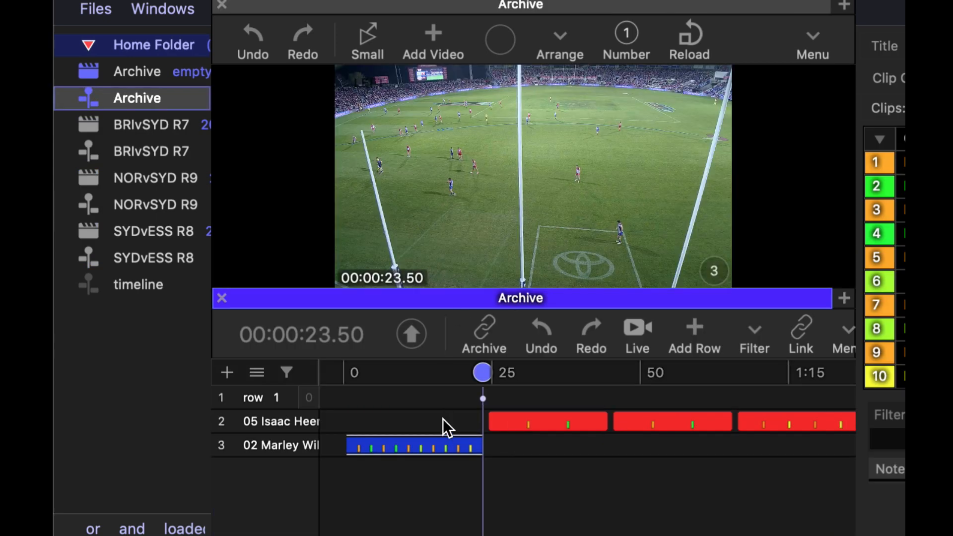
left_click(466, 496)
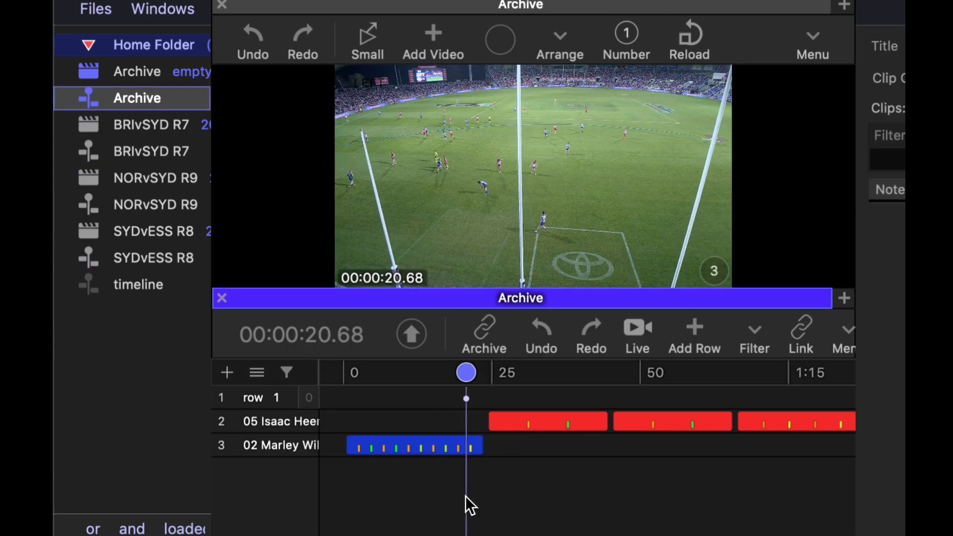
left_click(628, 183)
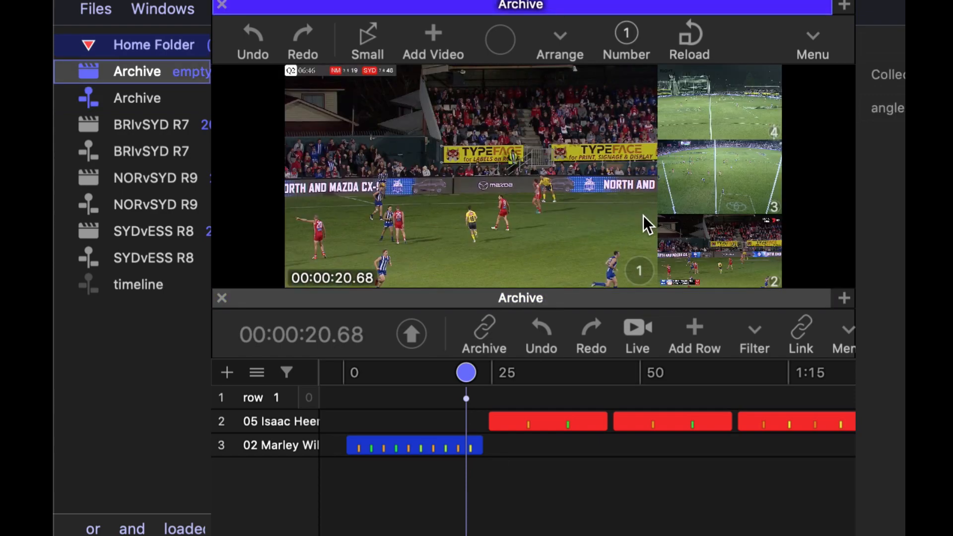
left_click(425, 373)
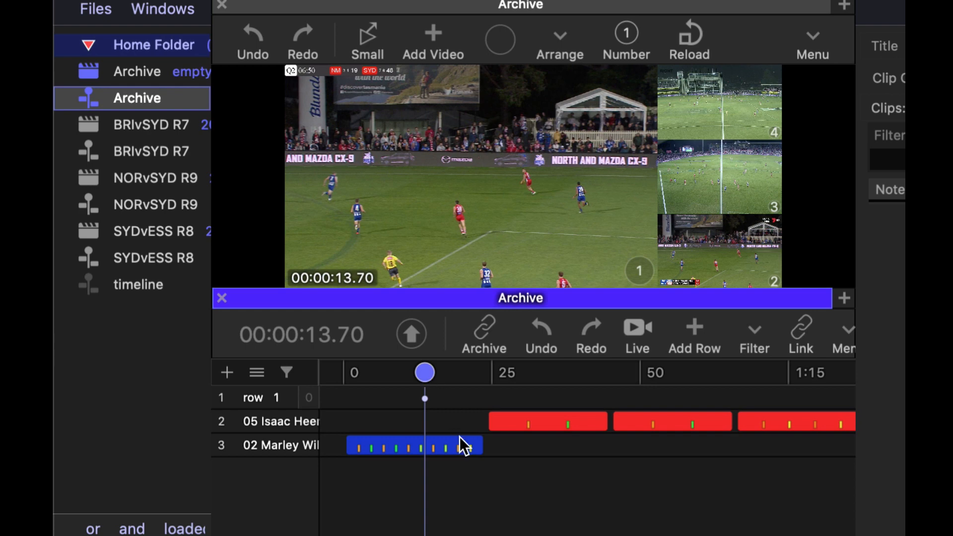
key("3")
left_click(457, 497)
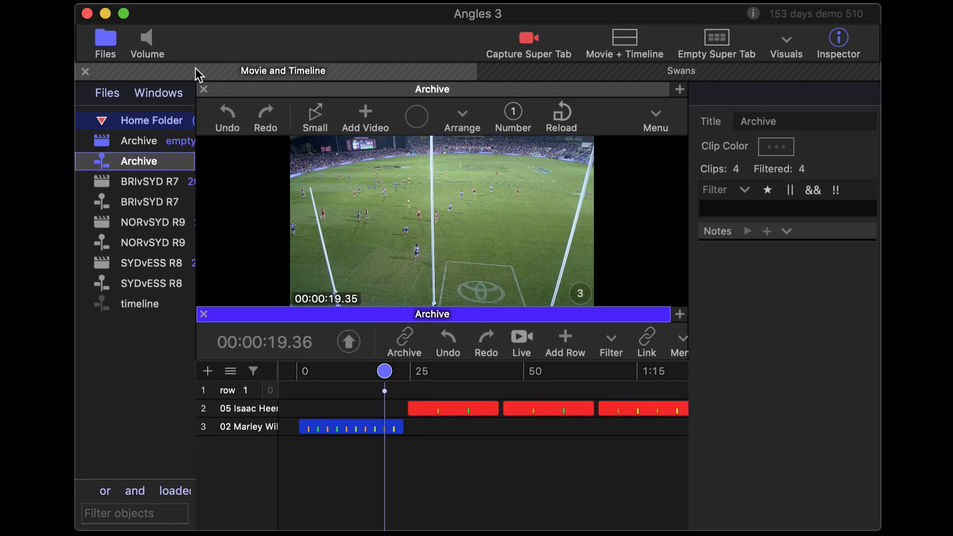
Close the Movie and Timeline super tab so that only the Swans super tab stays open
left_click(146, 74)
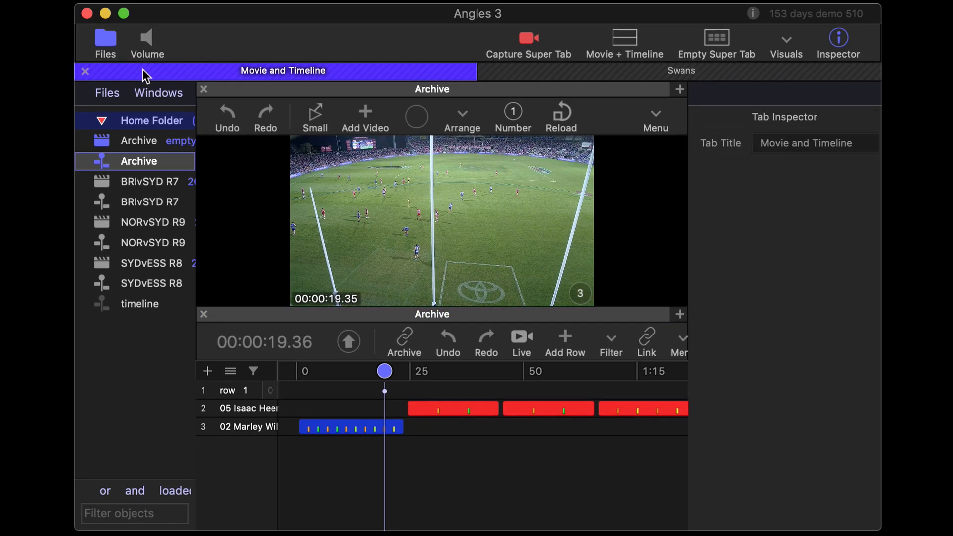
left_click(86, 71)
left_click(520, 181)
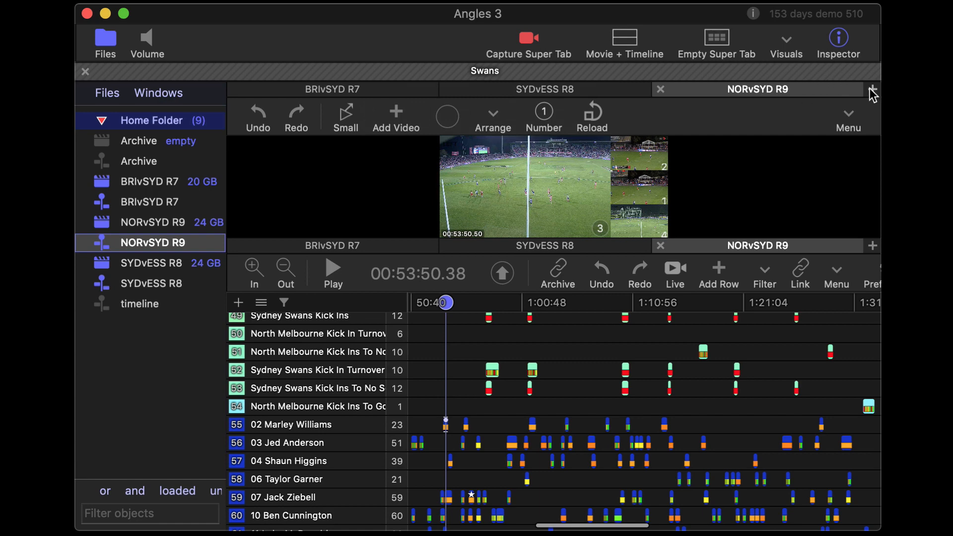
Split the Swans movie and timeline panes to the right and load the Archive movie and Archive timeline into the new panes
left_click(873, 91)
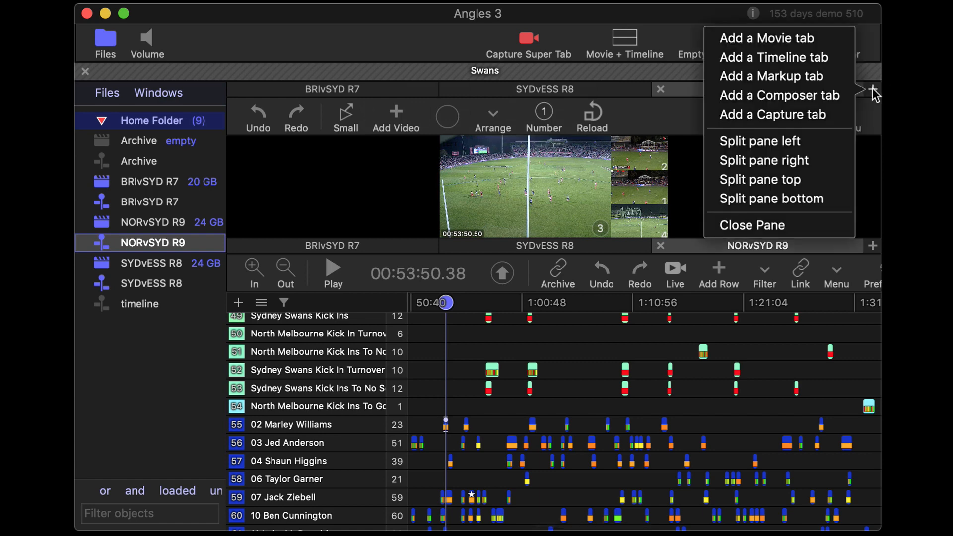
left_click(820, 161)
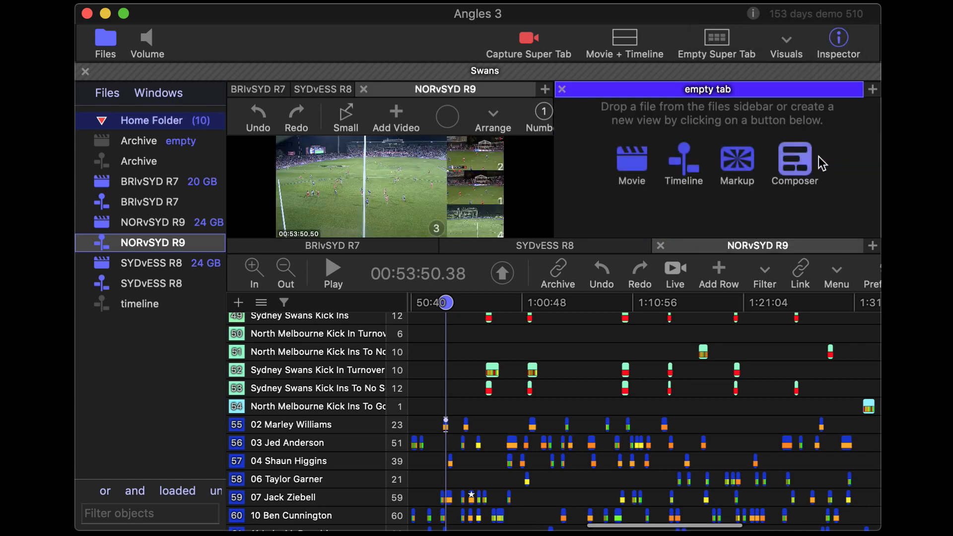
left_click(874, 245)
left_click(832, 273)
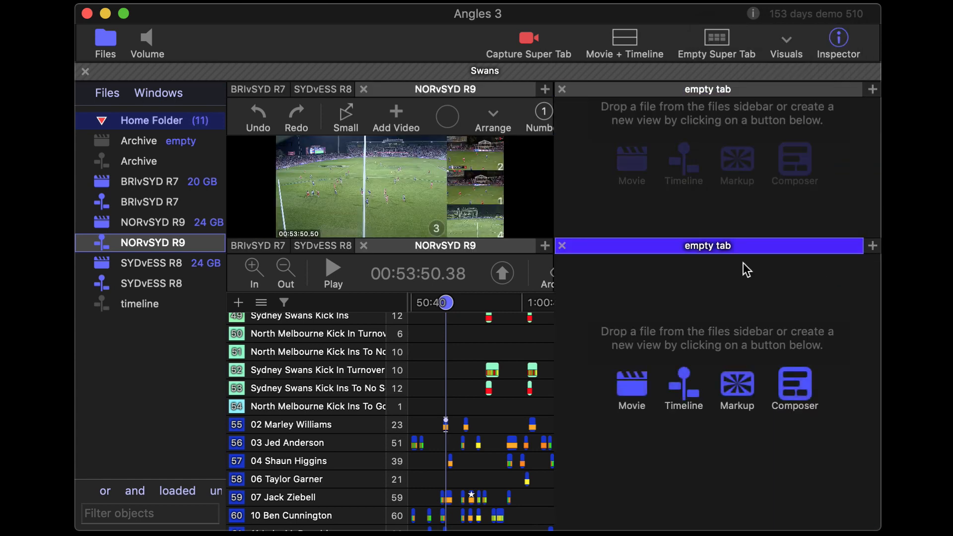
left_click_drag(142, 141, 706, 191)
left_click_drag(133, 159, 693, 401)
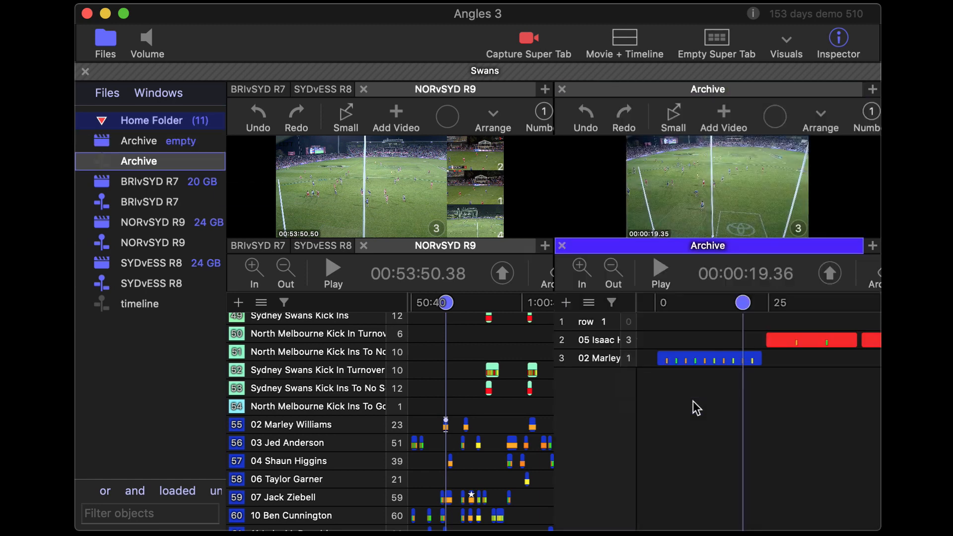
Archive all clips of row 44, Sydney Swans Stoppage Turnover, from NORvSYD R9 into the Archive timeline
scroll(716, 409, "up", 5)
scroll(725, 404, "down", 8)
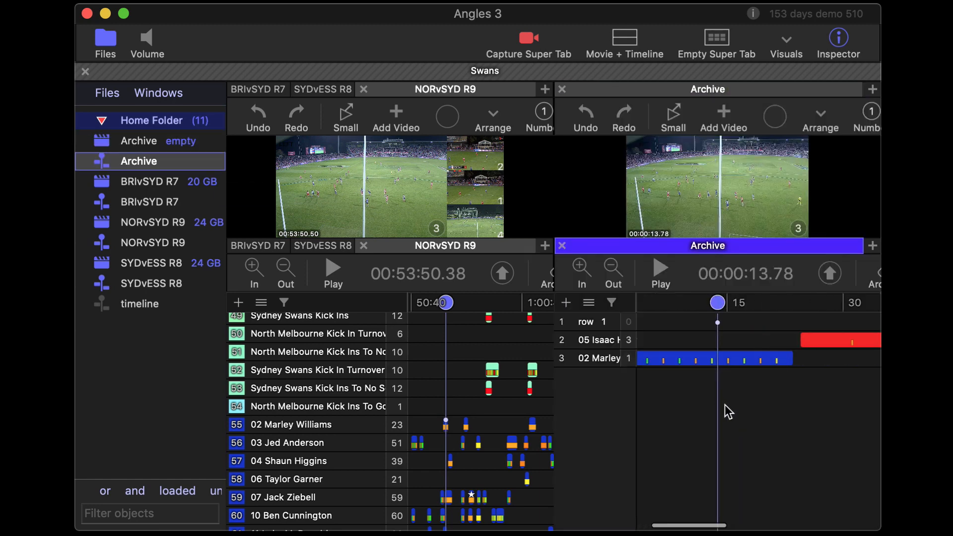
scroll(516, 449, "up", 5)
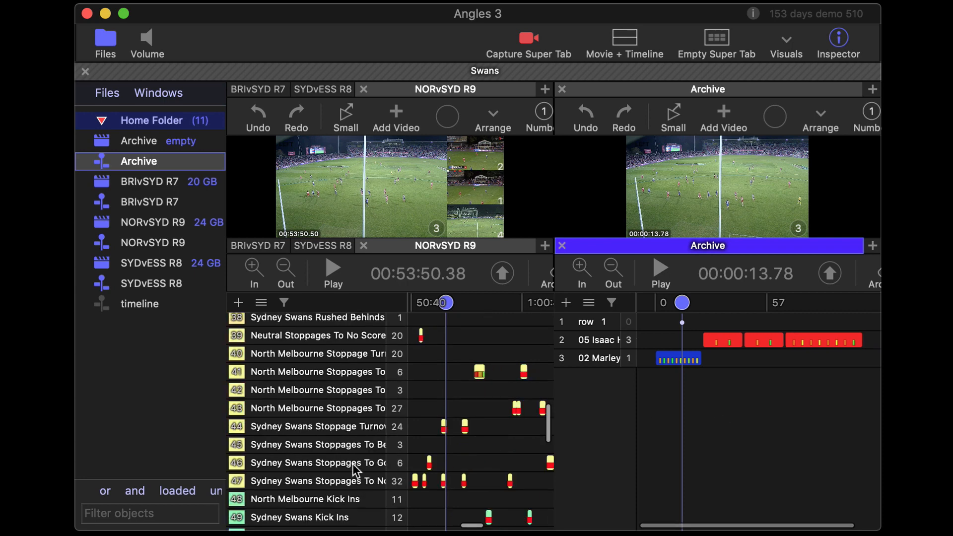
left_click(359, 430)
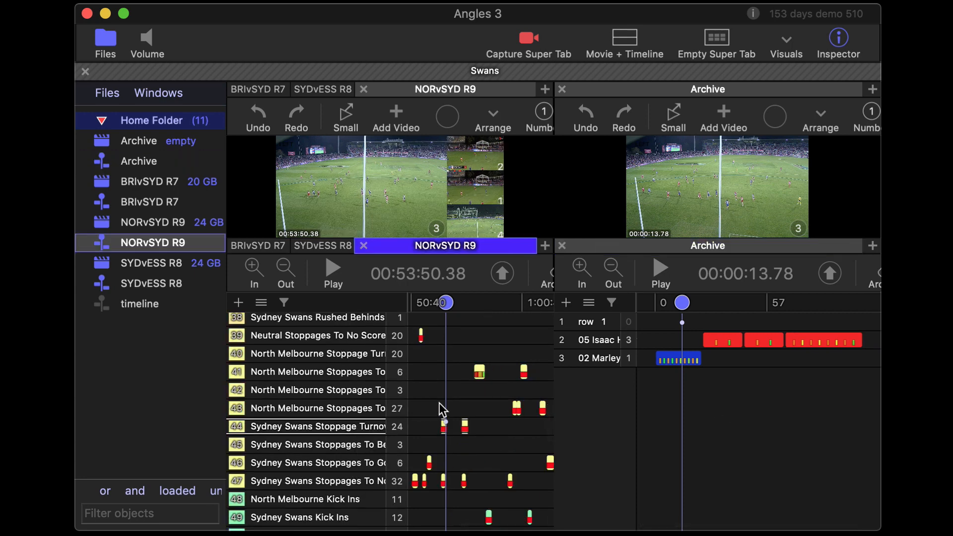
scroll(445, 404, "right", 5)
scroll(448, 408, "left", 2)
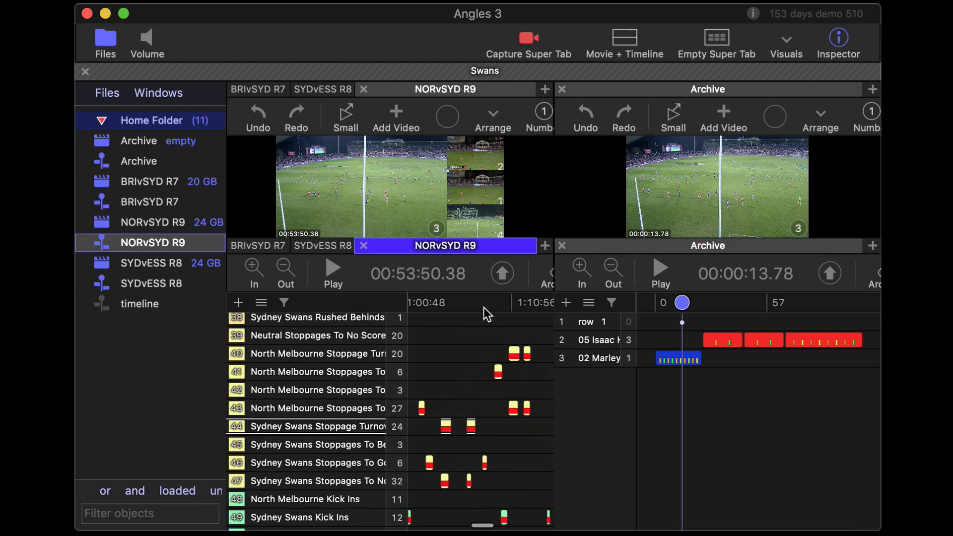
scroll(486, 282, "right", 3)
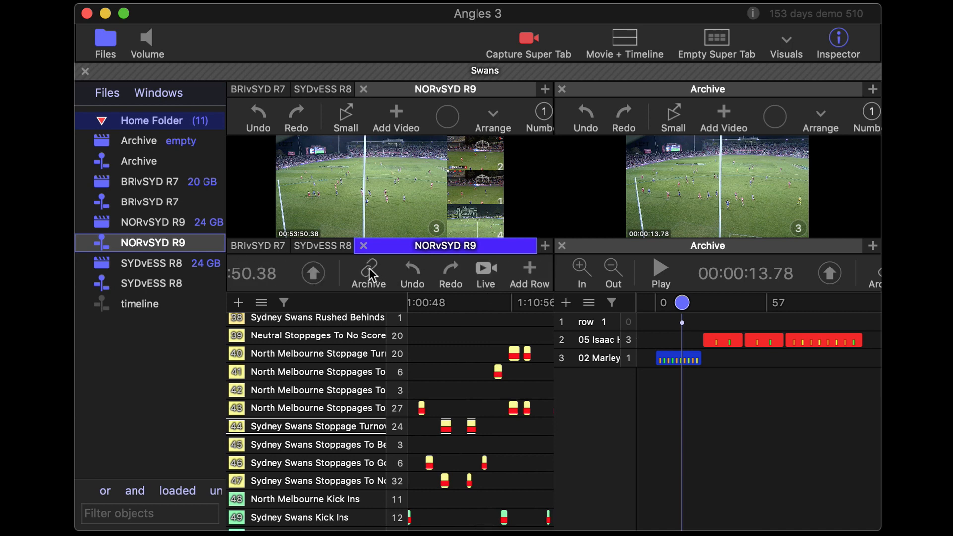
left_click_drag(369, 268, 735, 442)
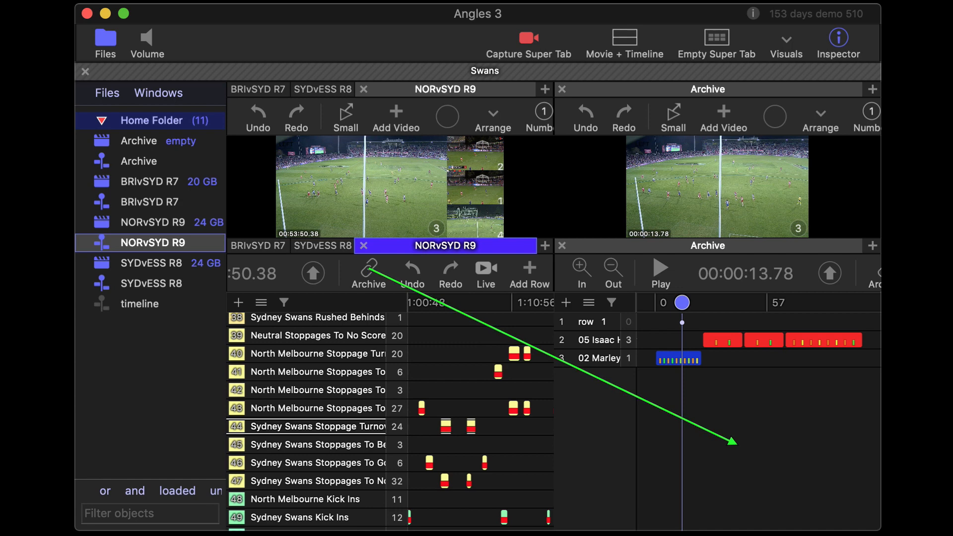
left_click_drag(735, 442, 737, 444)
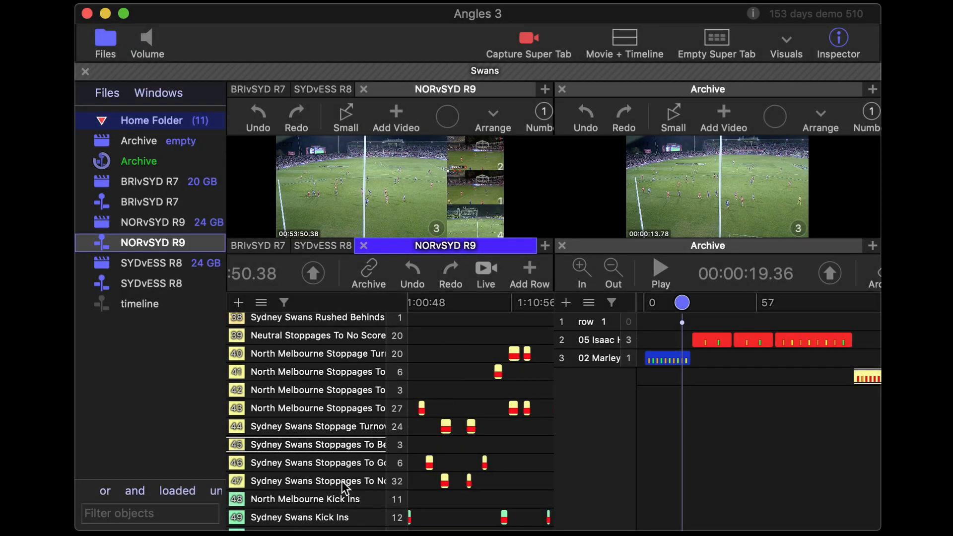
Archive the clip of row 54, the last North Melbourne Kick Ins row in NORvSYD R9, into the Archive timeline
scroll(340, 474, "down", 4)
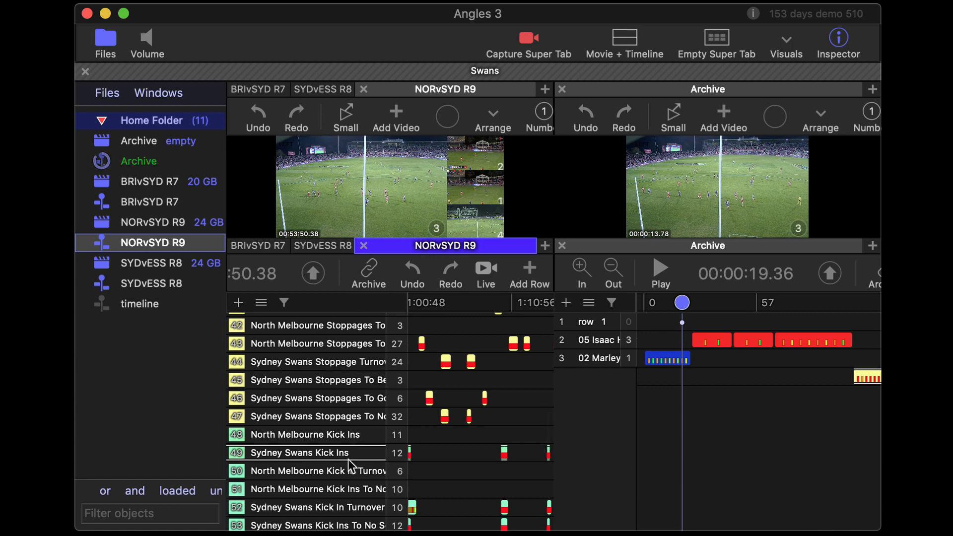
scroll(346, 460, "down", 12)
scroll(348, 460, "up", 5)
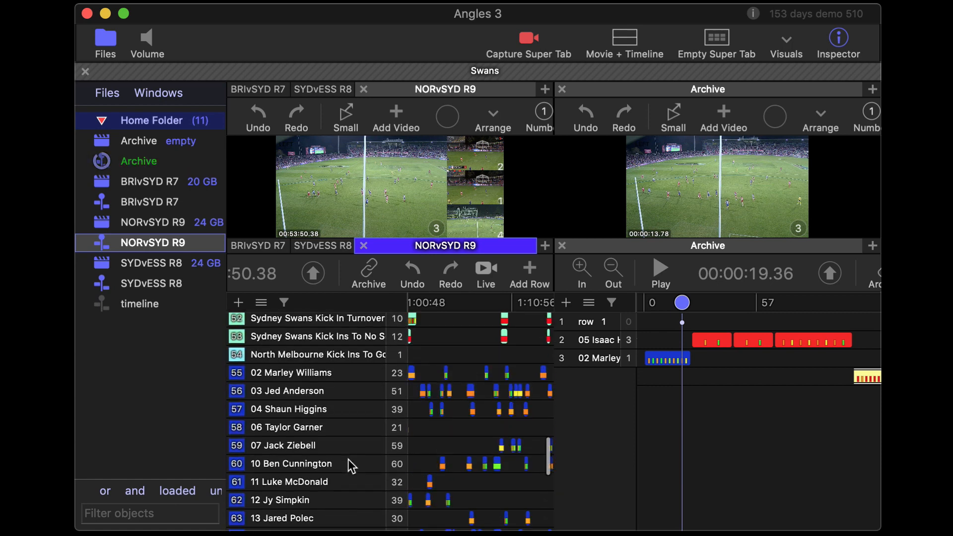
left_click(354, 410)
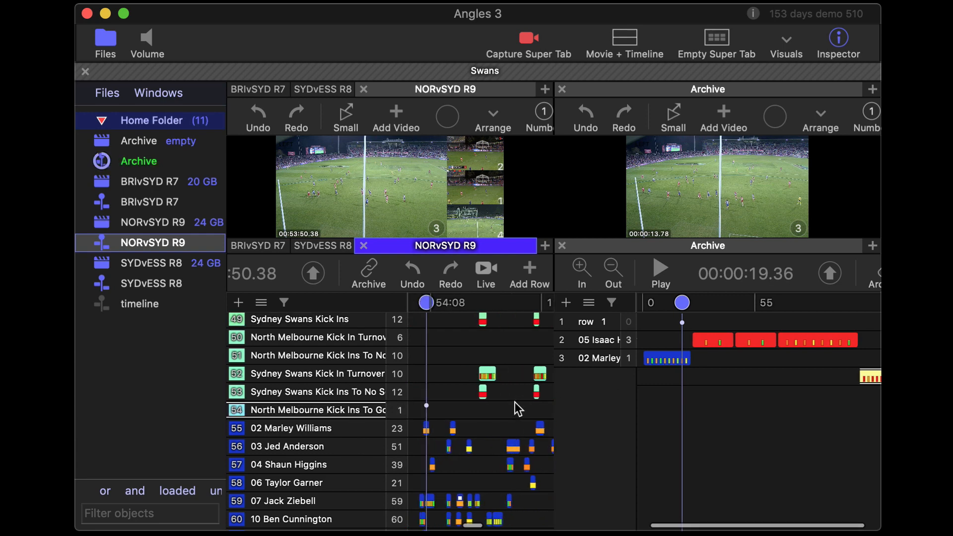
scroll(515, 409, "down", 6)
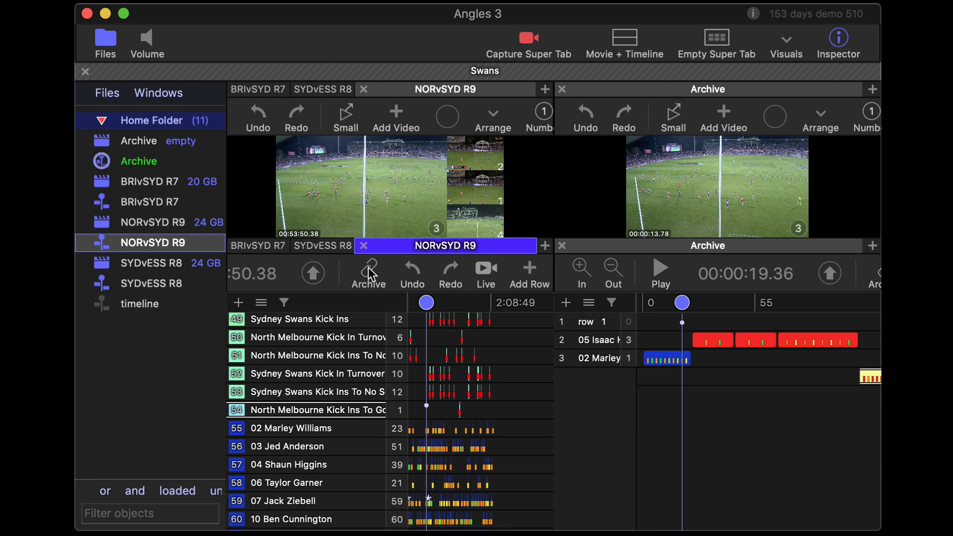
left_click_drag(368, 270, 129, 163)
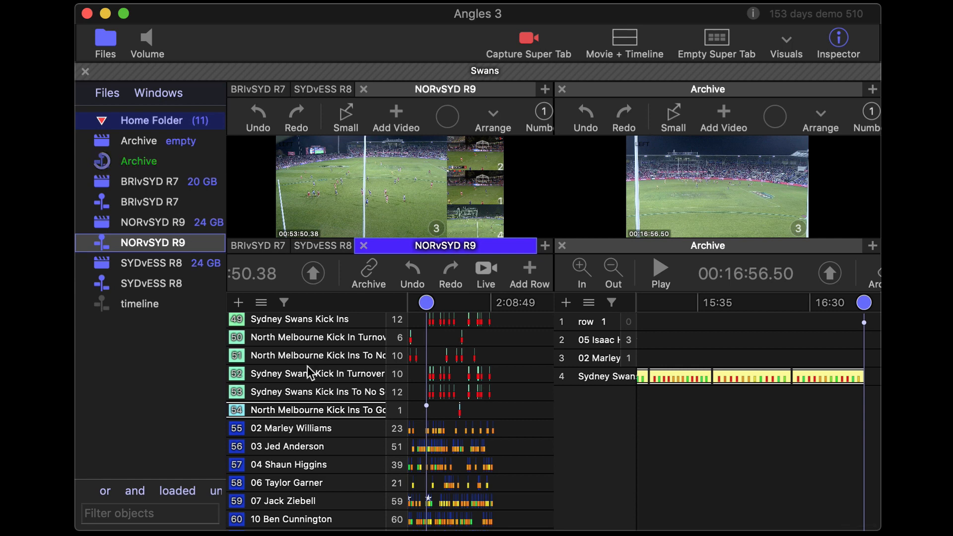
Archive the clips of row 45, the Sydney Swans Stoppages row, from NORvSYD R9 into the Archive timeline
left_click(364, 353)
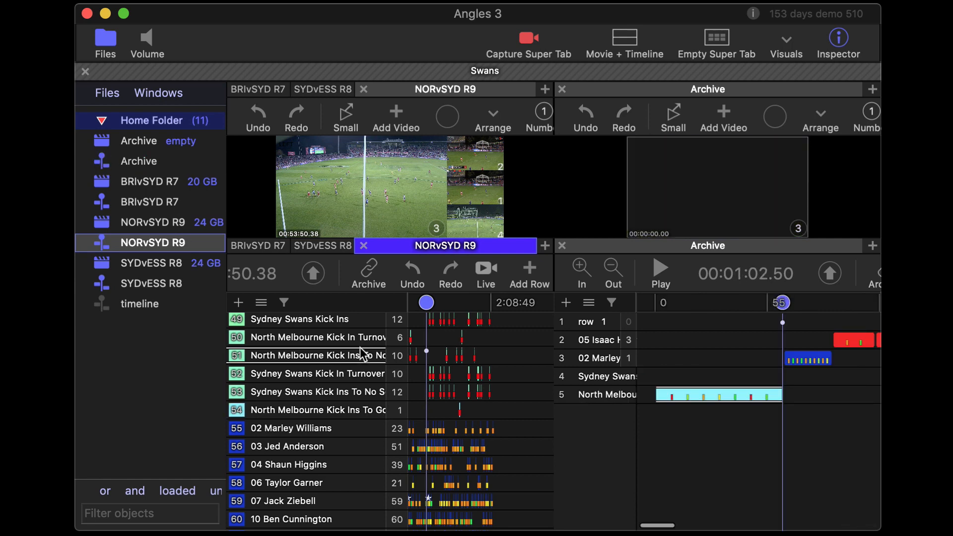
scroll(362, 350, "down", 3)
scroll(361, 350, "up", 5)
scroll(360, 348, "up", 3)
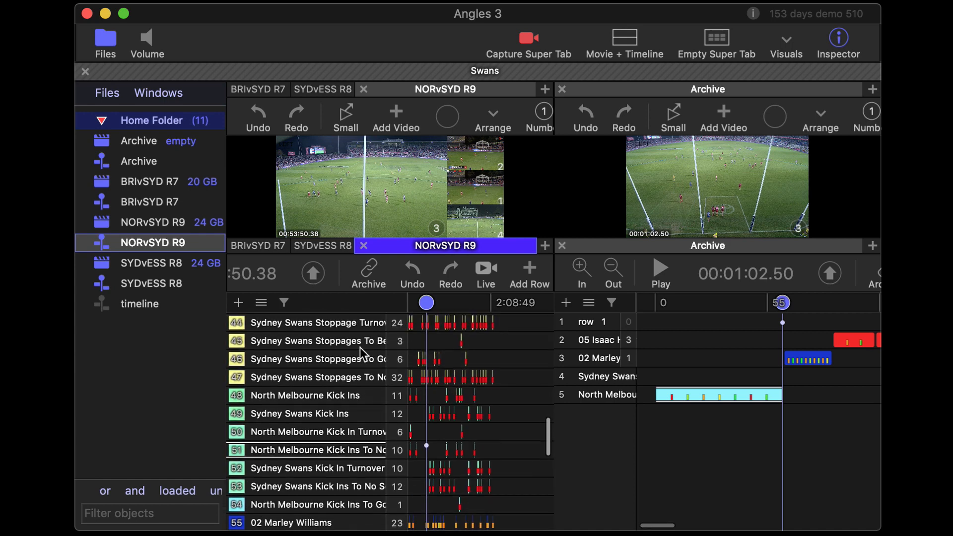
left_click(353, 341)
scroll(353, 341, "down", 1)
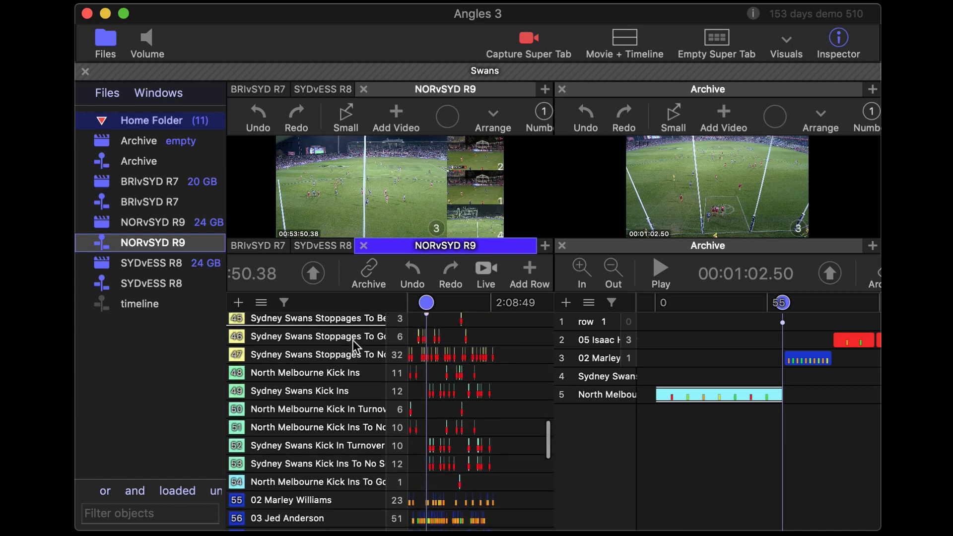
scroll(352, 340, "up", 3)
scroll(352, 340, "up", 2)
left_click_drag(368, 273, 135, 162)
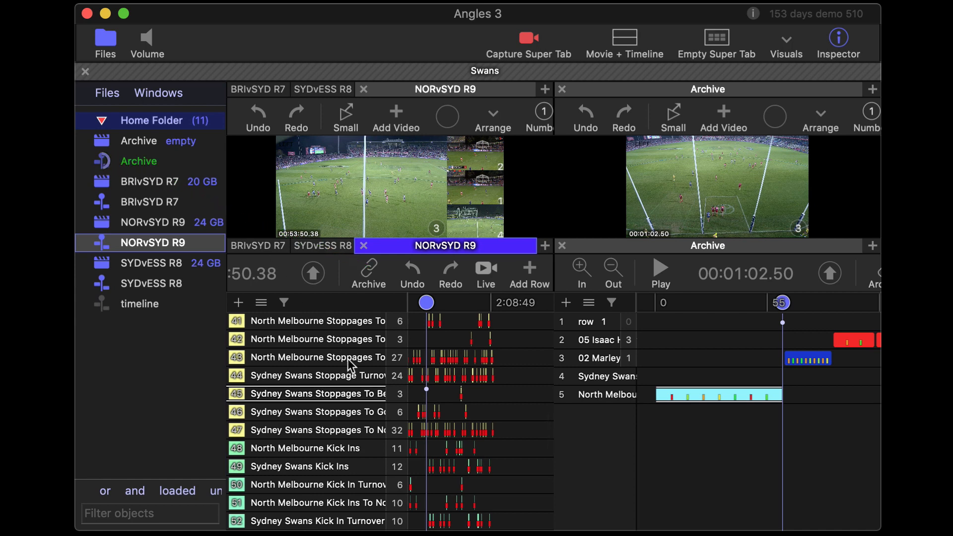
Archive the clips of row 51, a North Melbourne Kick Ins row, from NORvSYD R9 into the Archive timeline
scroll(345, 371, "down", 3)
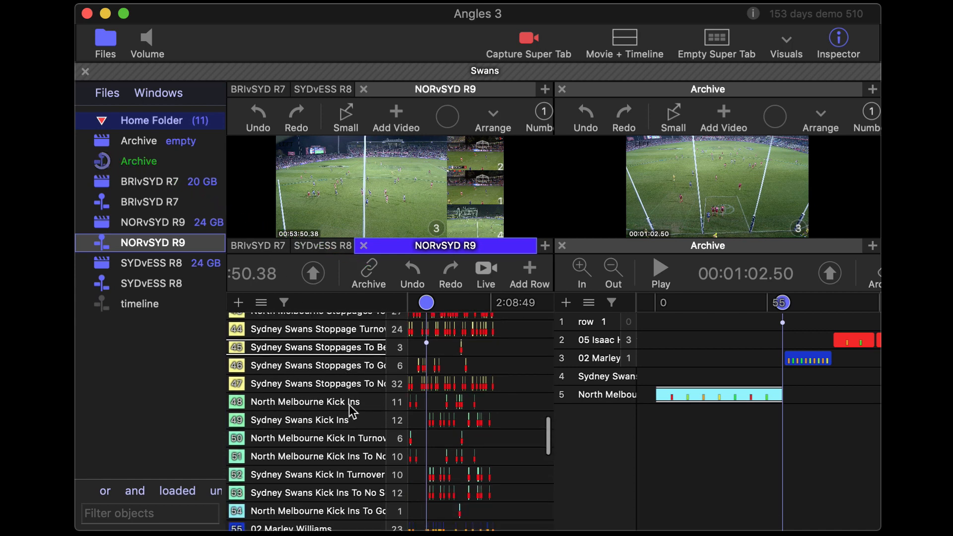
left_click(347, 454)
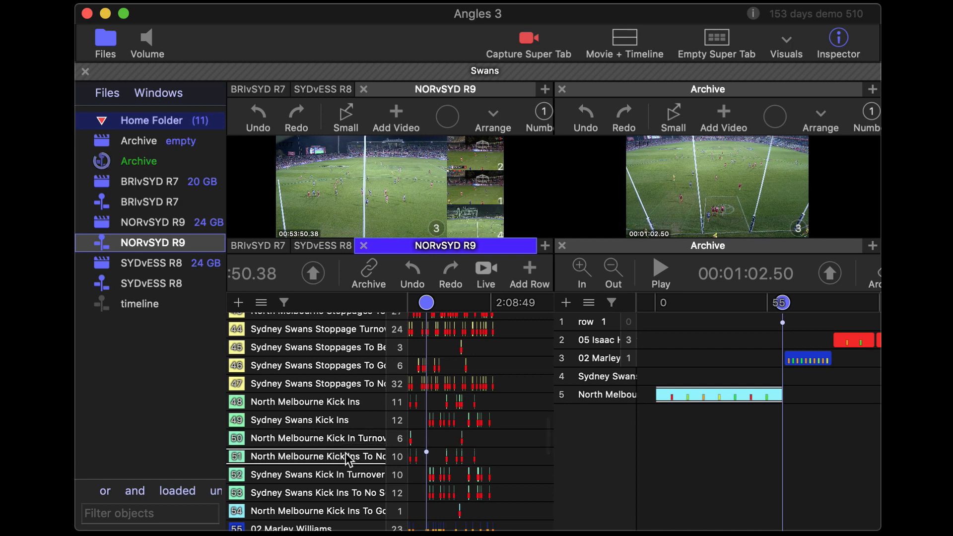
left_click_drag(387, 278, 141, 157)
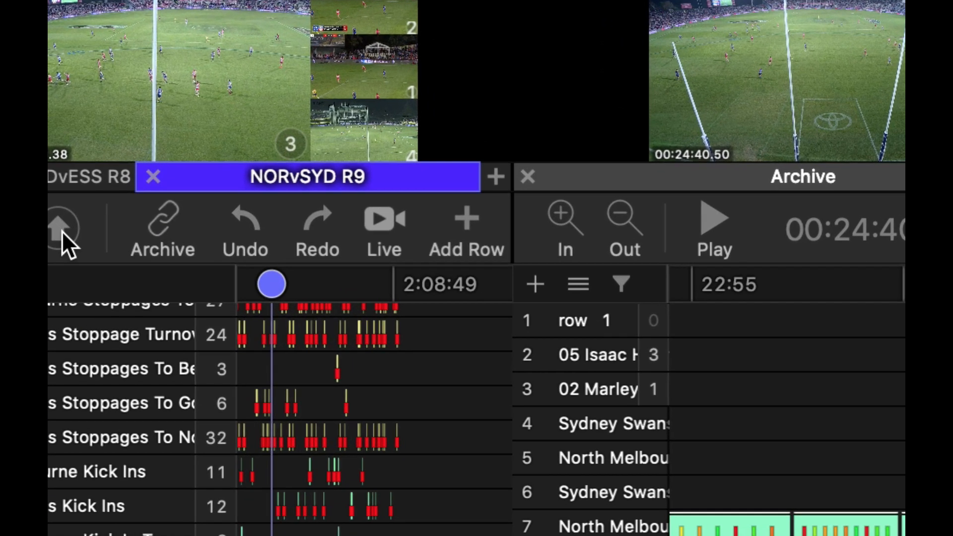
Duplicate the NORvSYD R9 timeline together with its movie collection using Duplicate Timeline and Collection
scroll(314, 274, "right", 5)
scroll(61, 231, "left", 5)
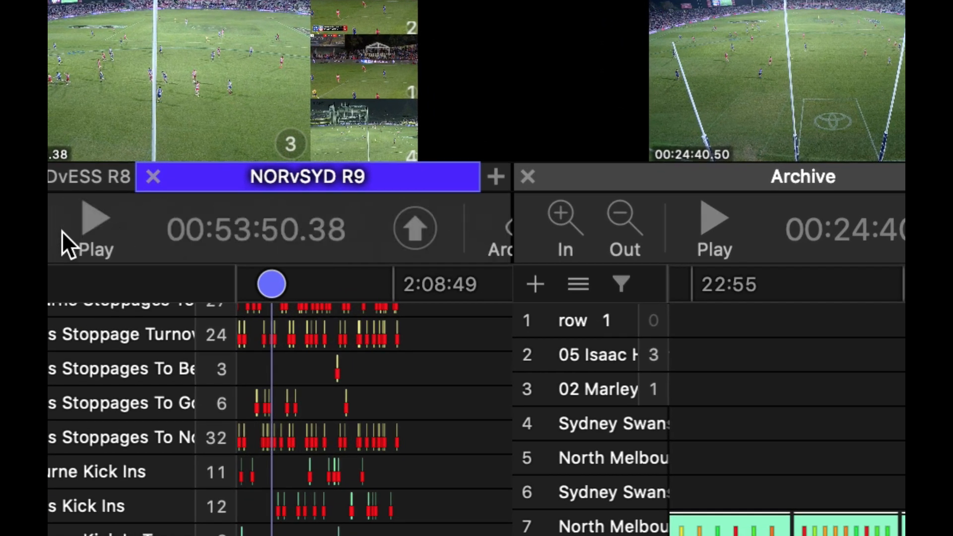
left_click(403, 233)
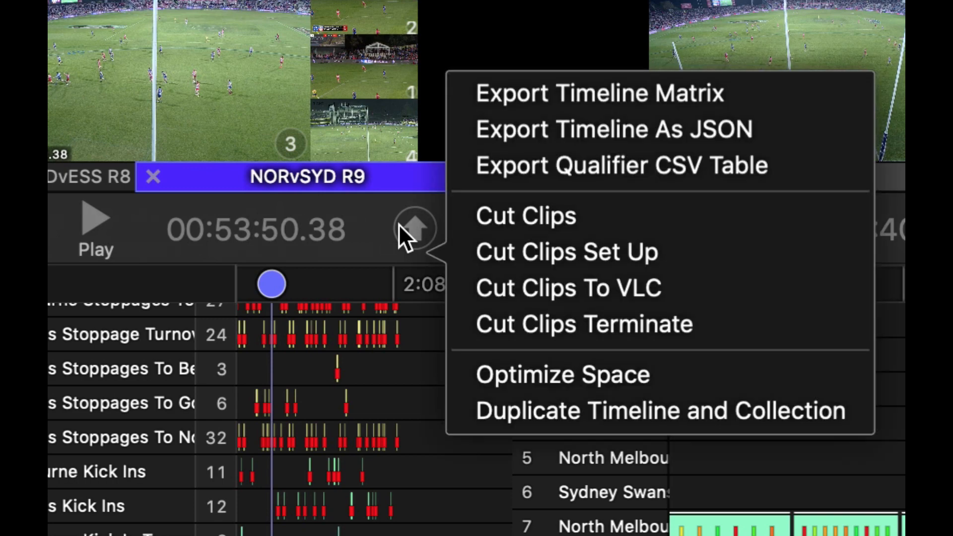
left_click(583, 415)
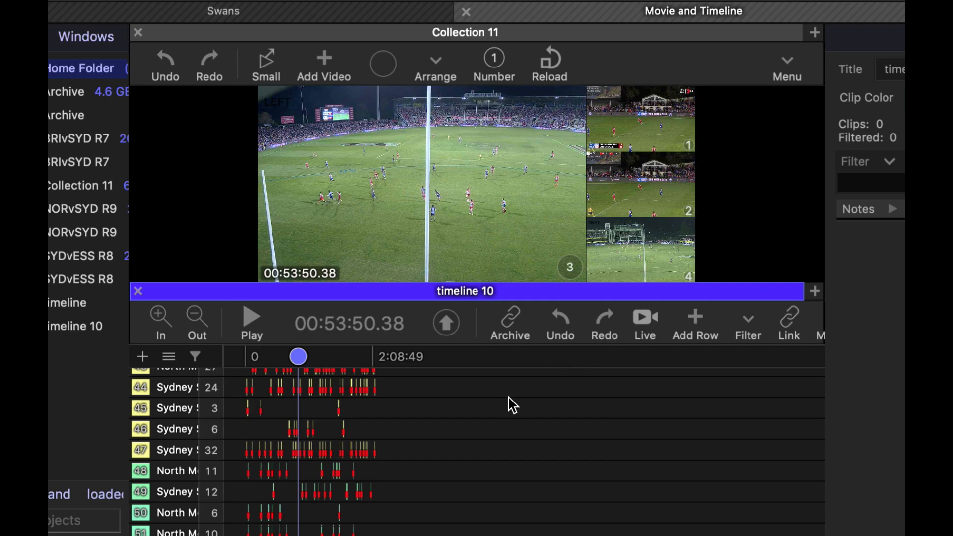
Review the duplicated timeline's rows, move the playhead to about 00:27:52, and jump playback forward and backward around 00:28
scroll(492, 431, "up", 10)
scroll(493, 432, "down", 4)
scroll(494, 432, "down", 1)
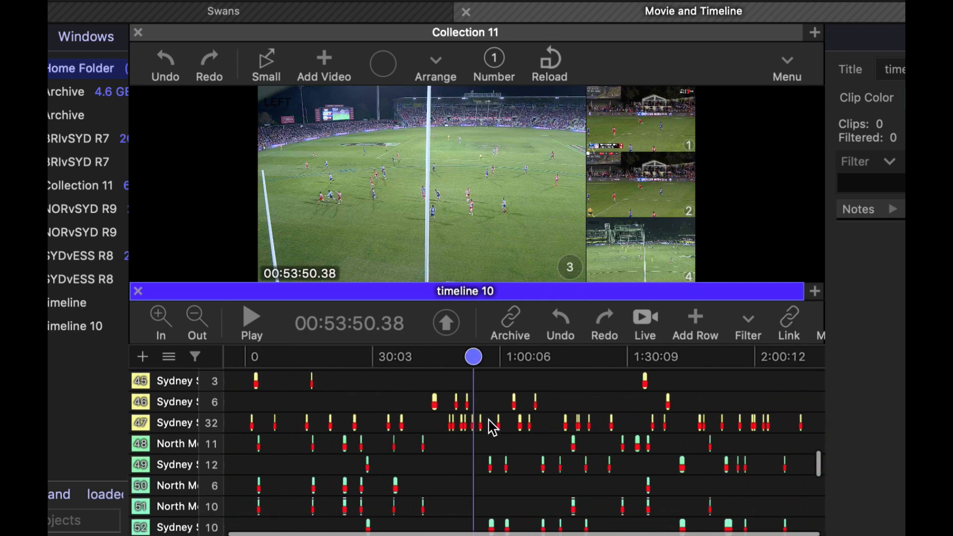
scroll(492, 430, "up", 15)
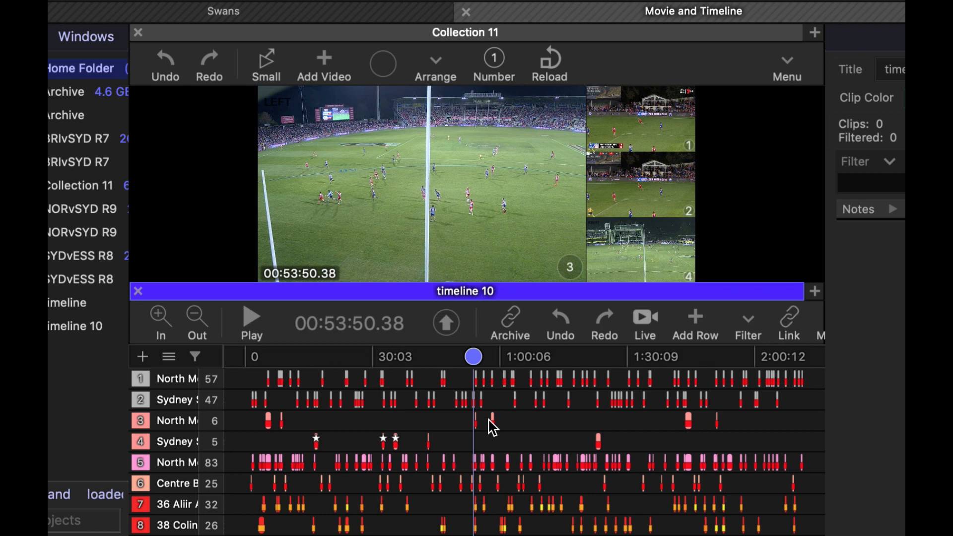
left_click_drag(477, 356, 364, 366)
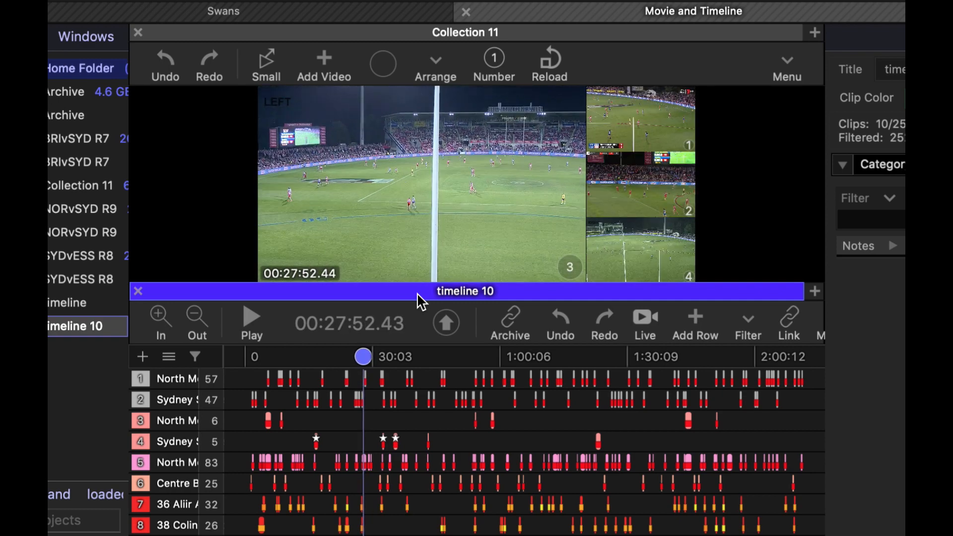
key("Right")
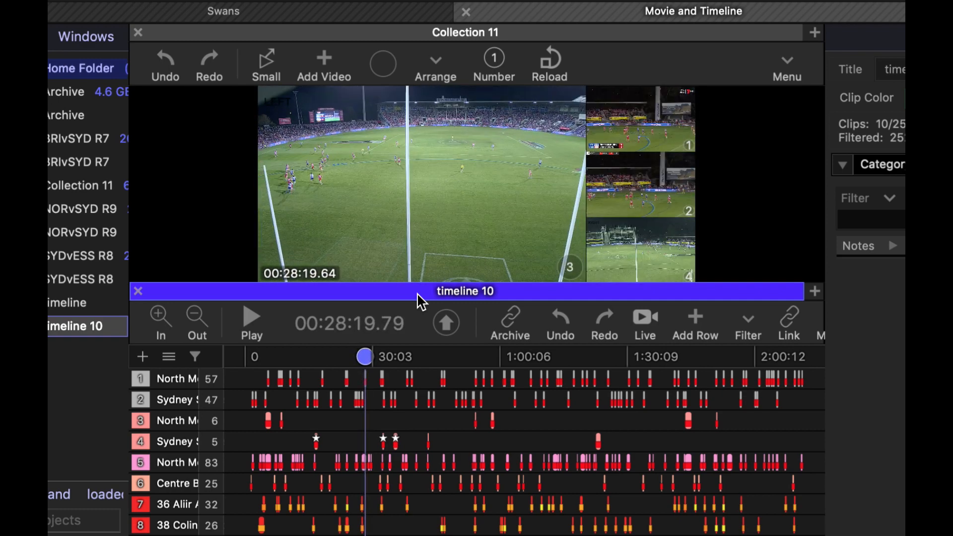
key("Left")
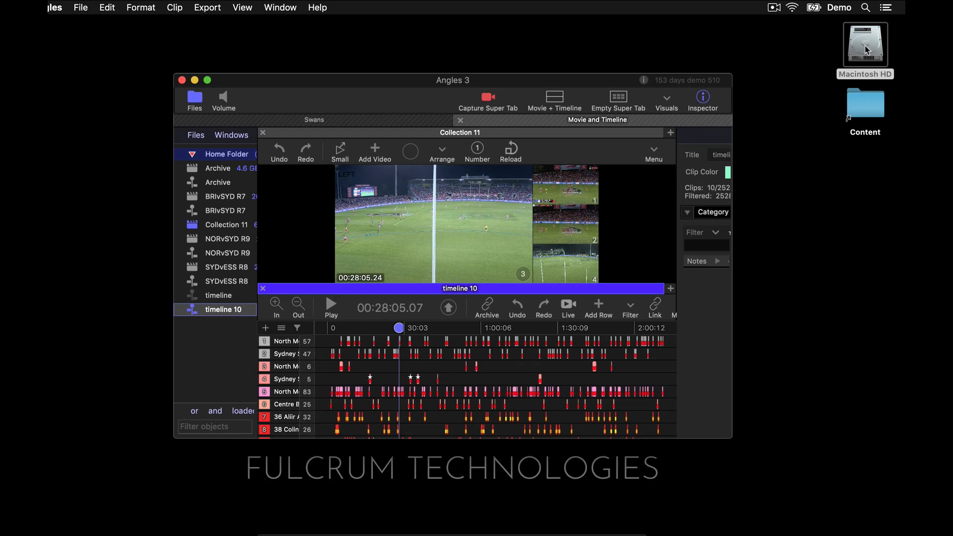
Switch to Finder and browse Macintosh HD to the Users/Shared/Angles/Preferences folder
left_click(866, 47)
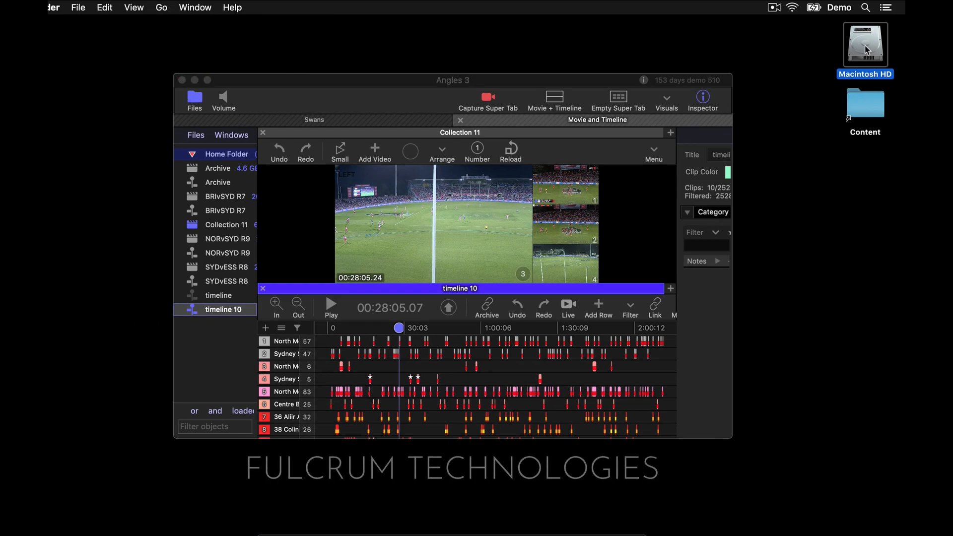
double_click(865, 47)
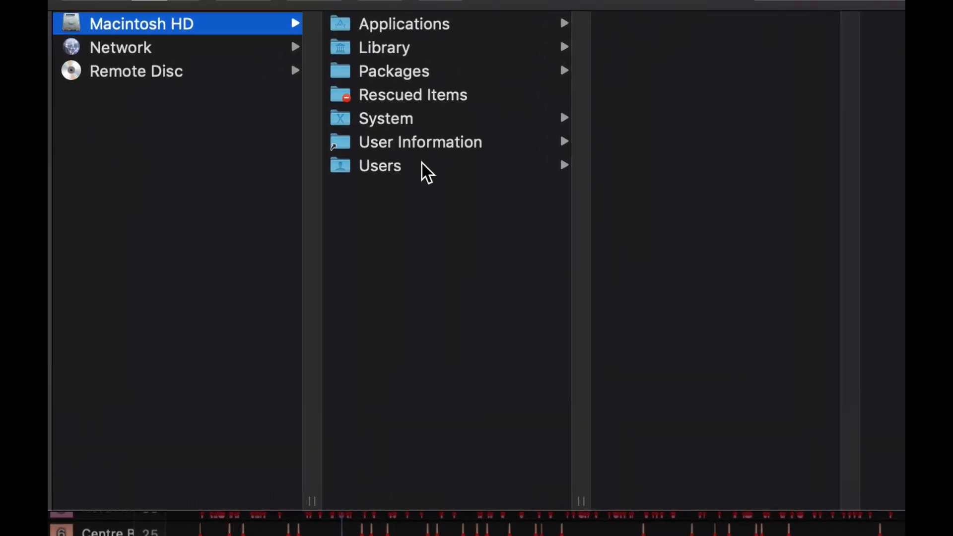
left_click(422, 165)
left_click(747, 69)
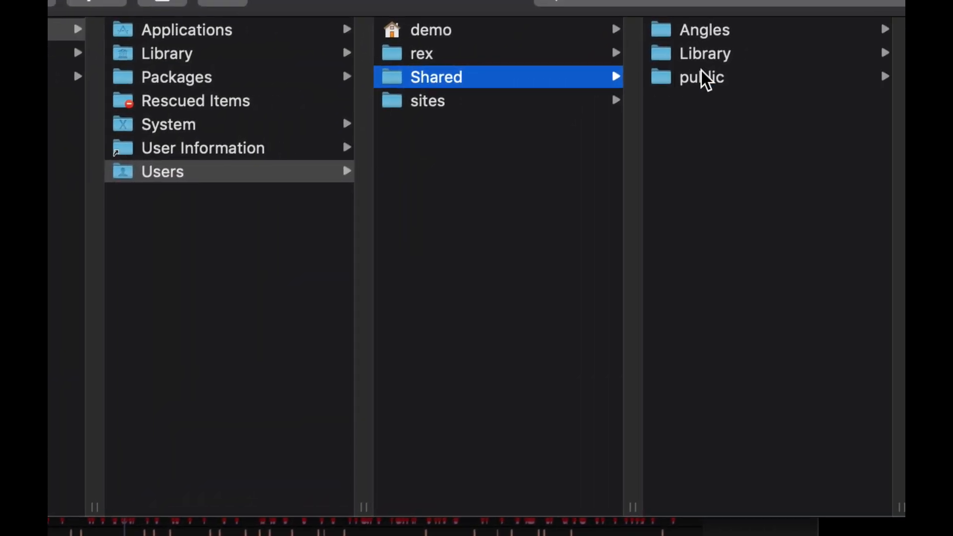
left_click(736, 31)
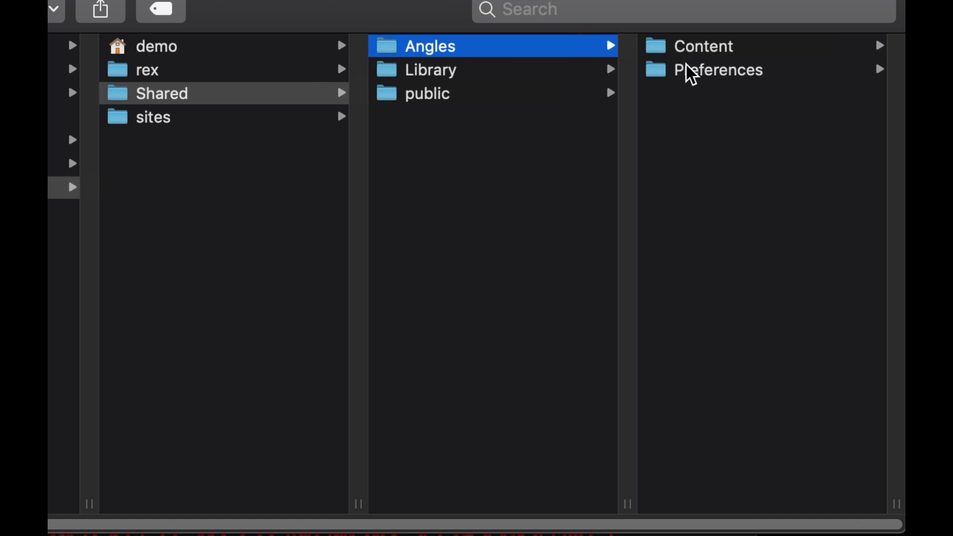
left_click(688, 67)
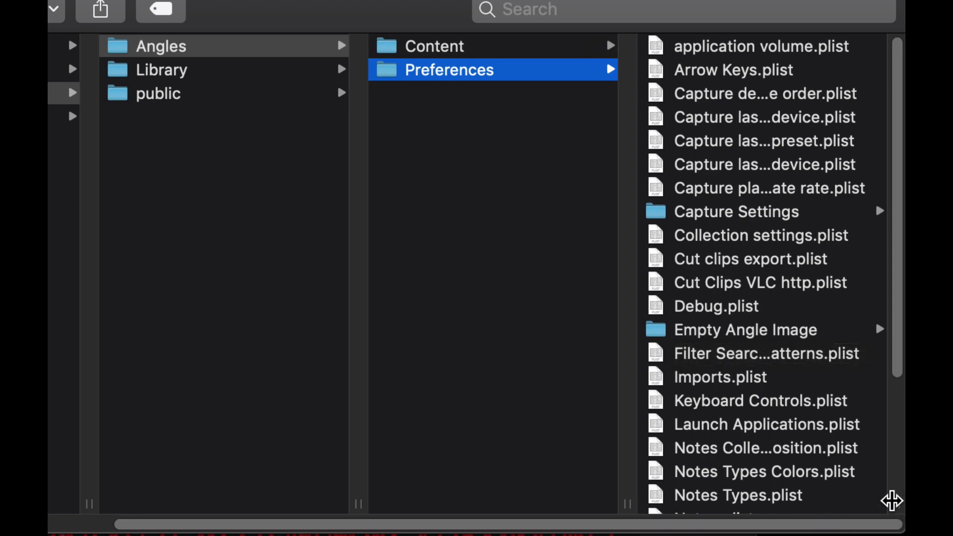
Widen the Preferences folder's file column to show full names and open Keyboard Controls.plist in TextEdit
left_click_drag(892, 502, 952, 502)
left_click(836, 402)
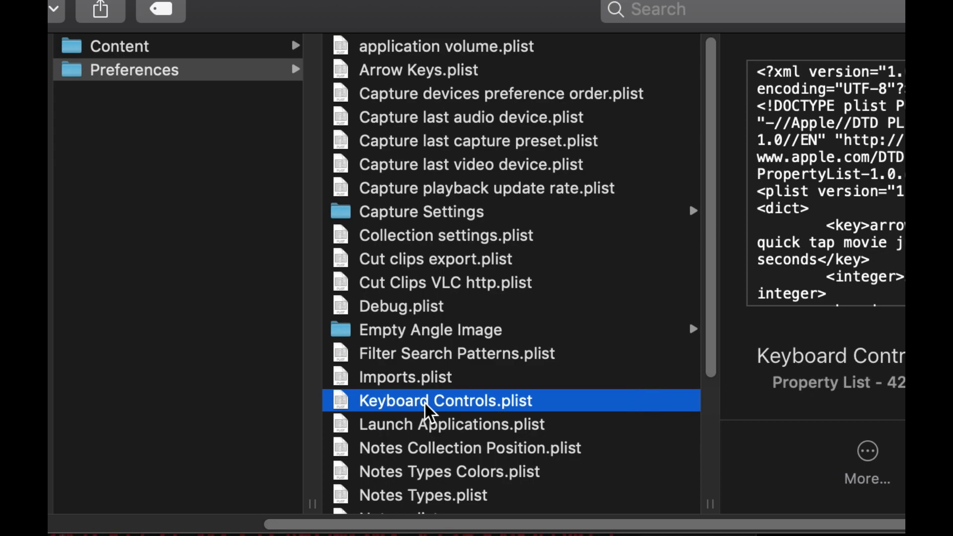
left_click_drag(426, 403, 494, 522)
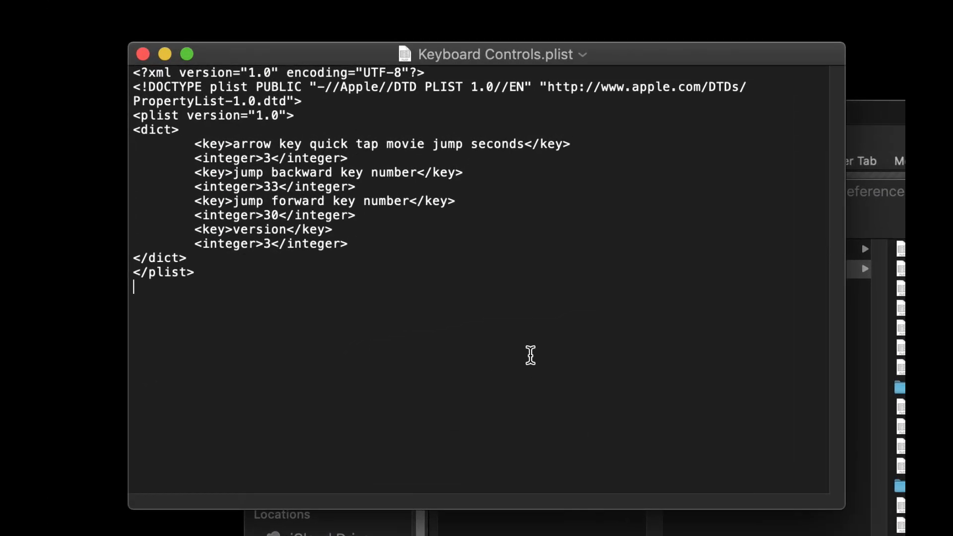
Review TextEdit's New Document and Open and Save preferences, checking the plain text format and file extension options
left_click(92, 2)
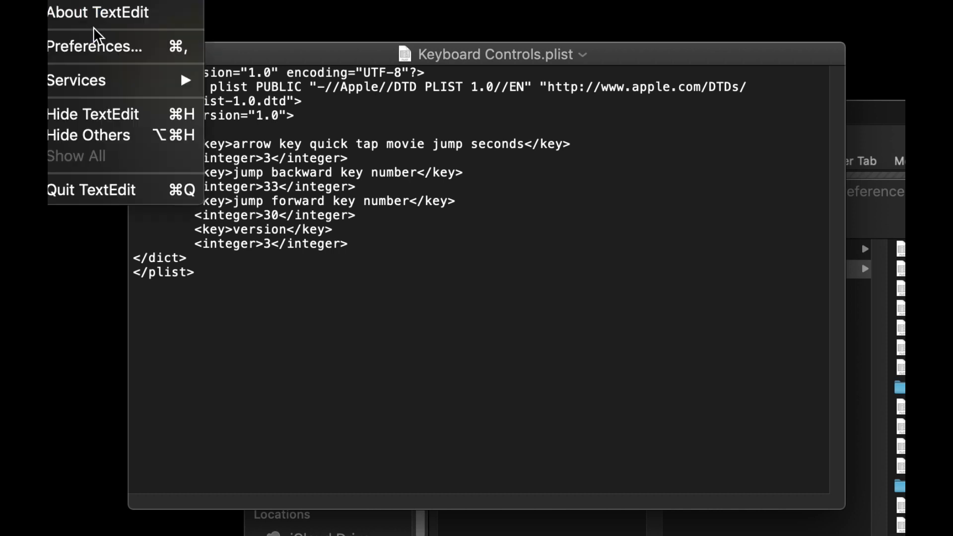
left_click(102, 47)
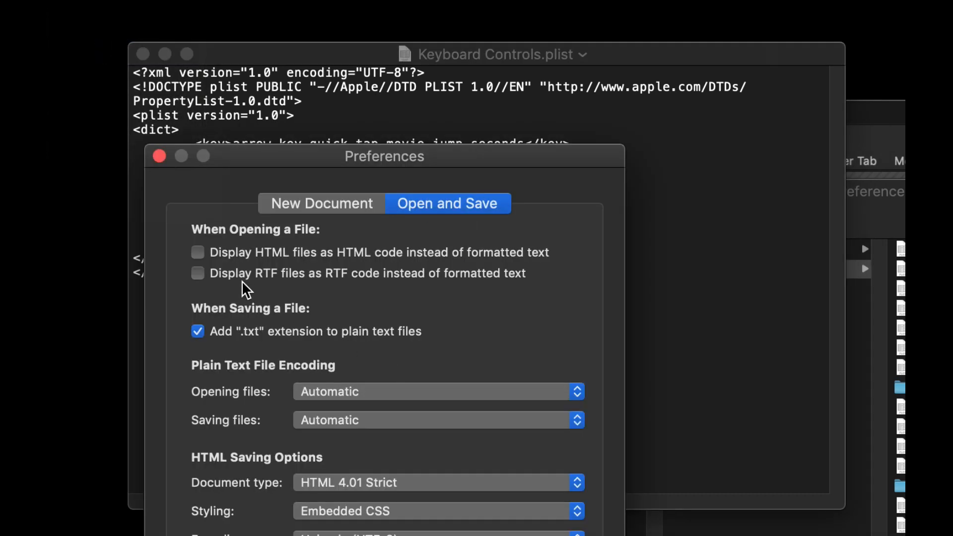
left_click(316, 204)
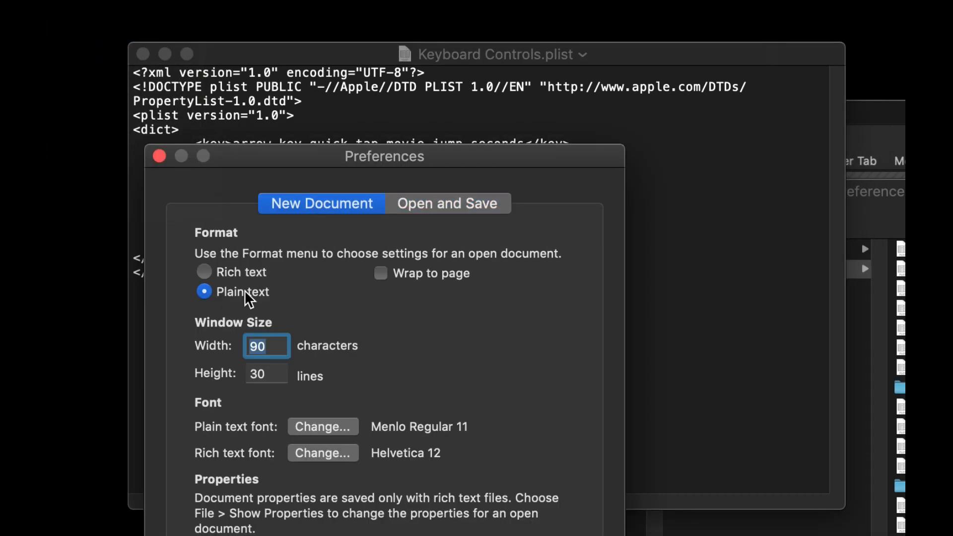
left_click(437, 206)
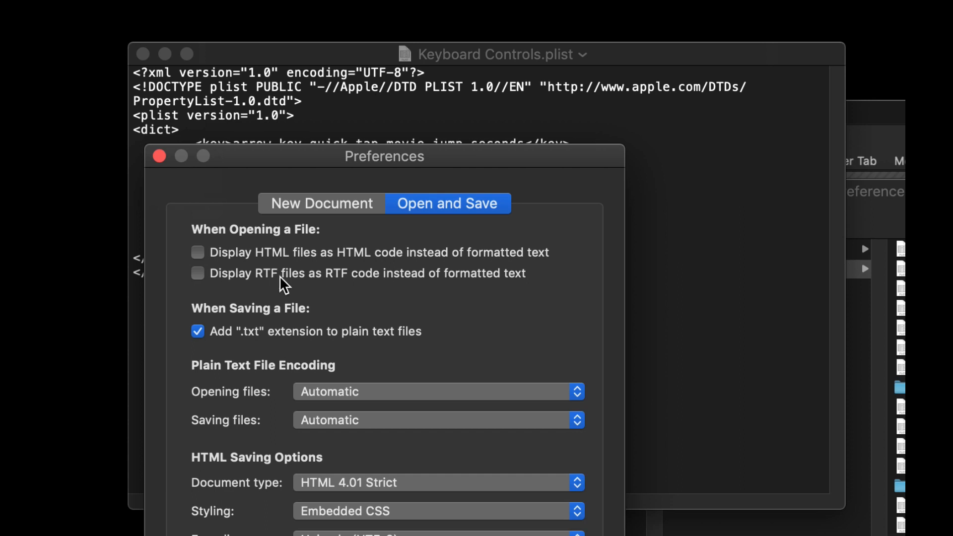
left_click(159, 155)
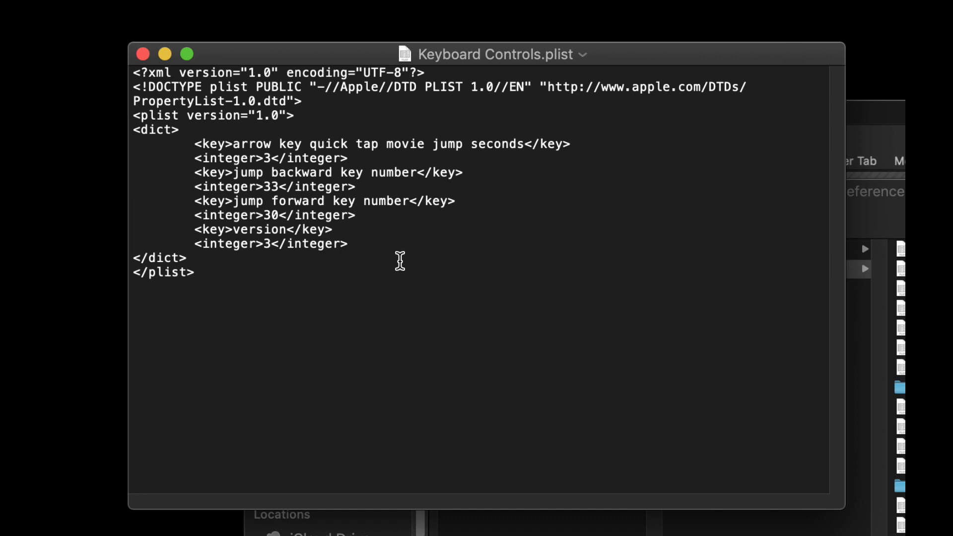
Examine the arrow key jump seconds and jump backward and forward key numbers in Keyboard Controls.plist, close it, and switch back to Angles
left_click_drag(232, 144, 524, 141)
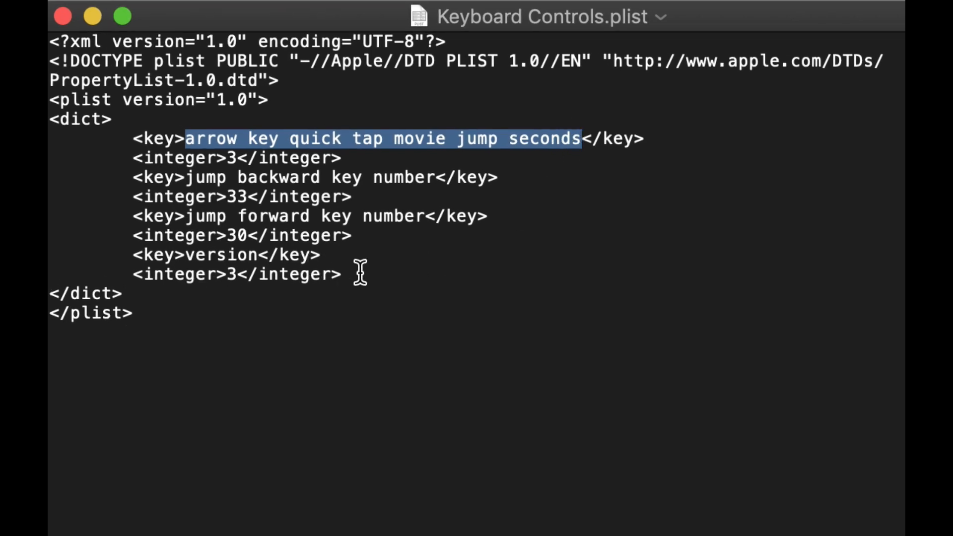
double_click(231, 158)
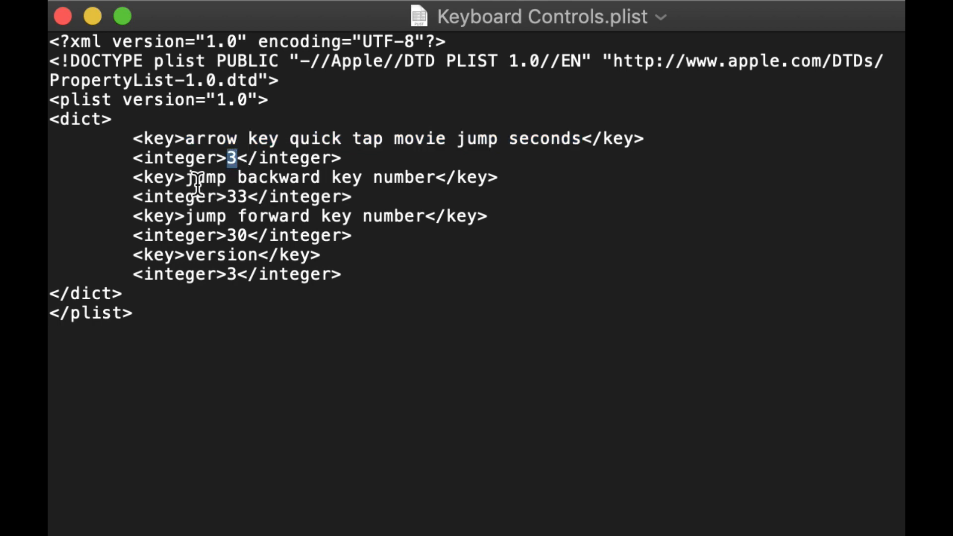
left_click_drag(186, 178, 436, 183)
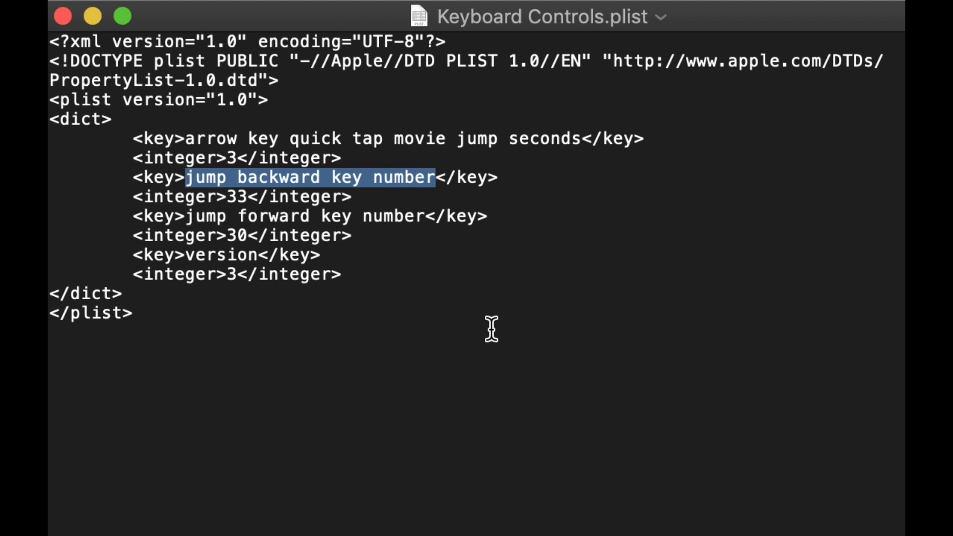
left_click_drag(248, 236, 238, 235)
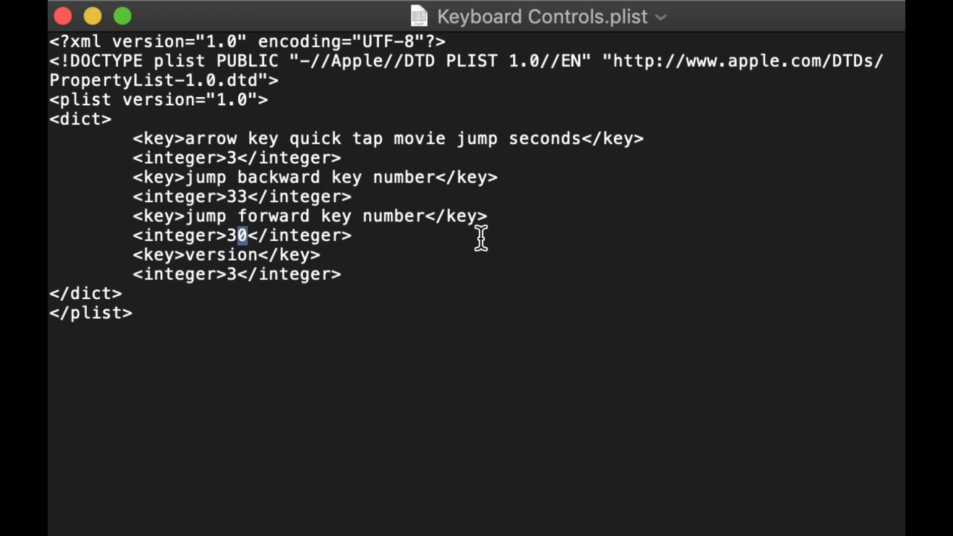
left_click(476, 279)
left_click(472, 306)
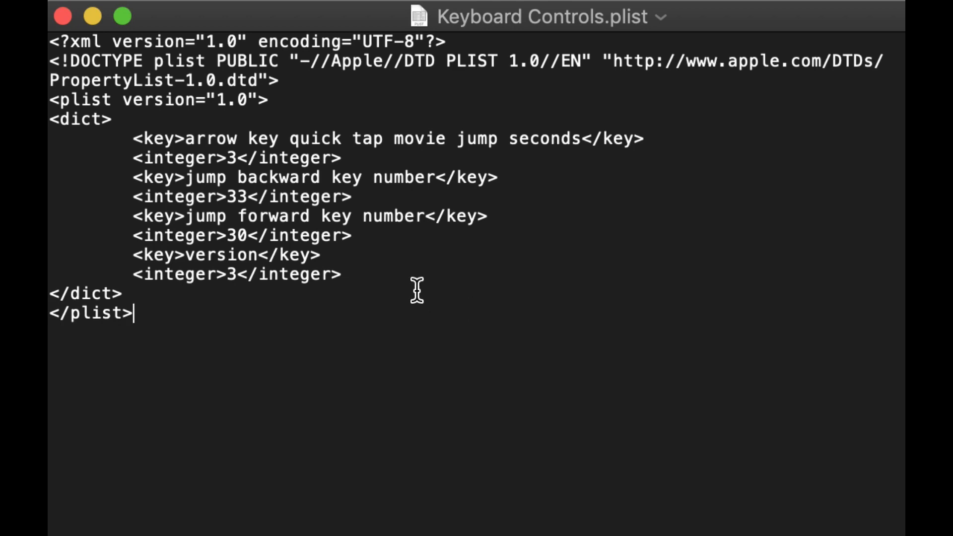
left_click(68, 16)
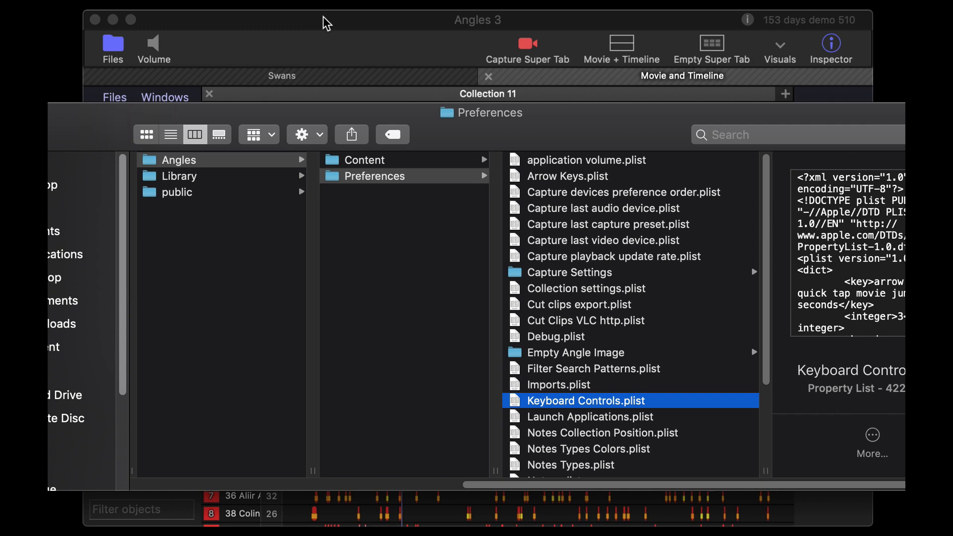
left_click(642, 95)
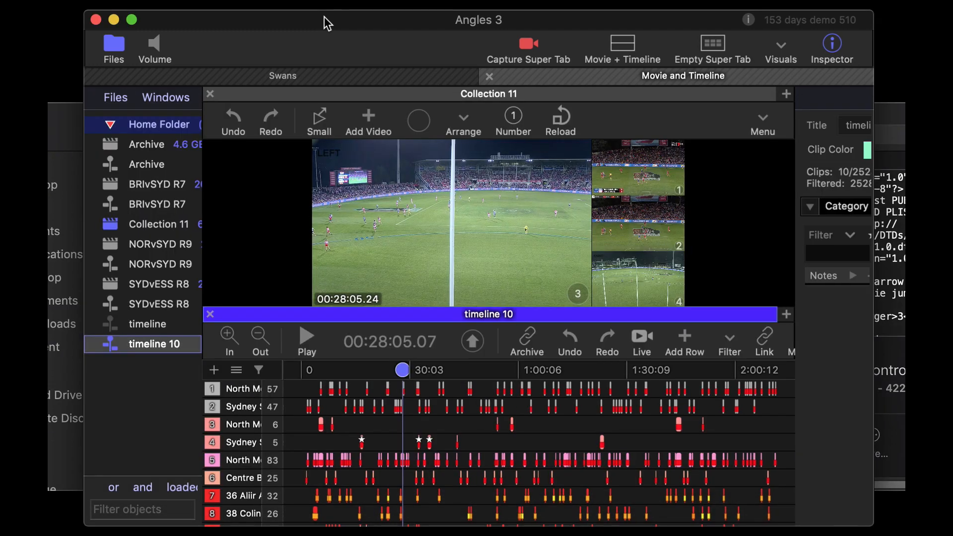